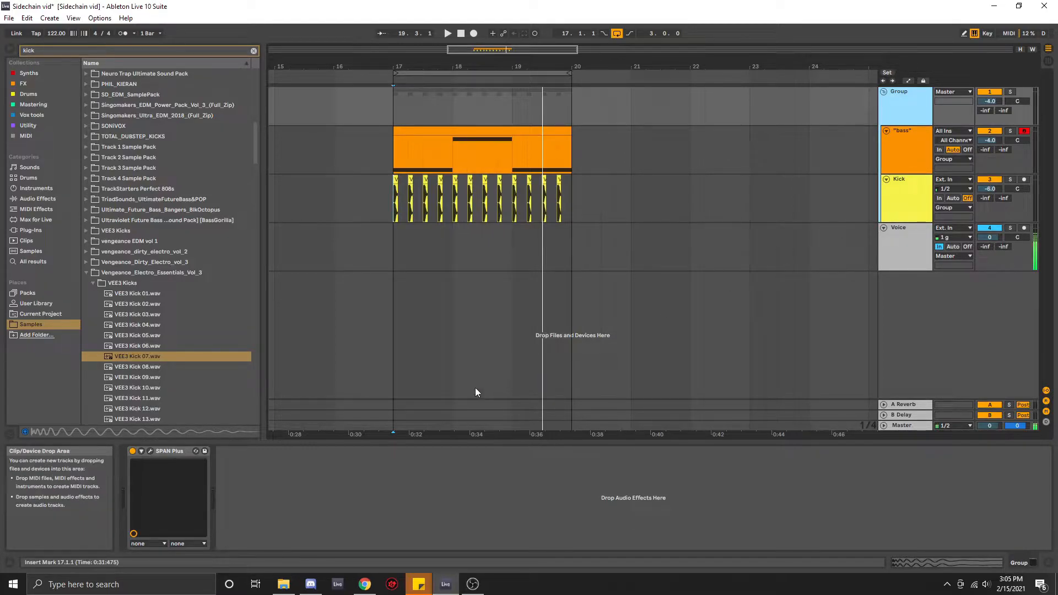
Open the SPAN Plus analyzer on the Group track and play the bass alone to examine its spectrum
click(150, 451)
drag(463, 86, 567, 76)
click(893, 160)
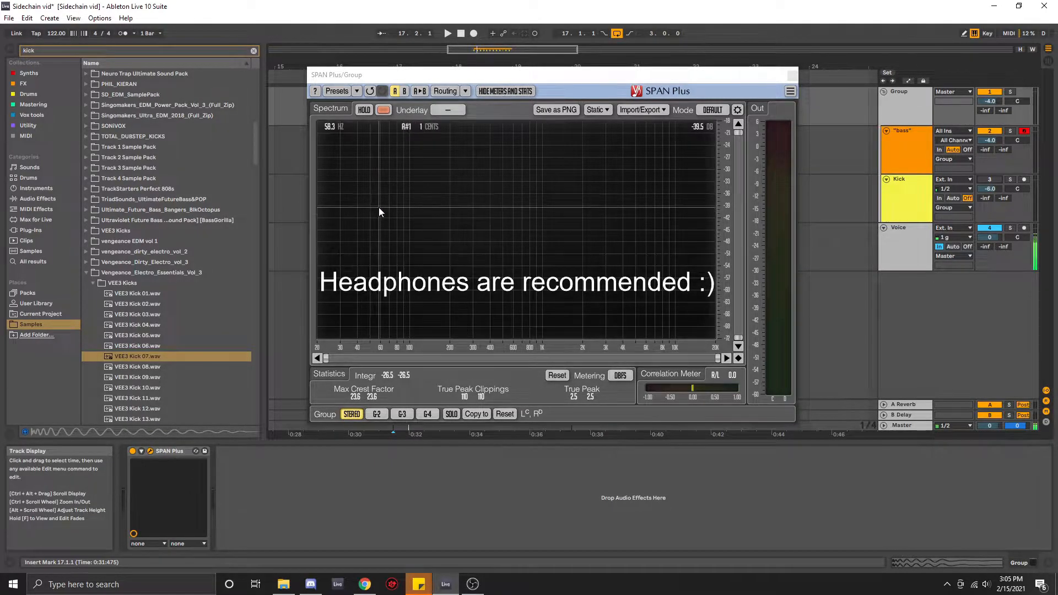
key(space)
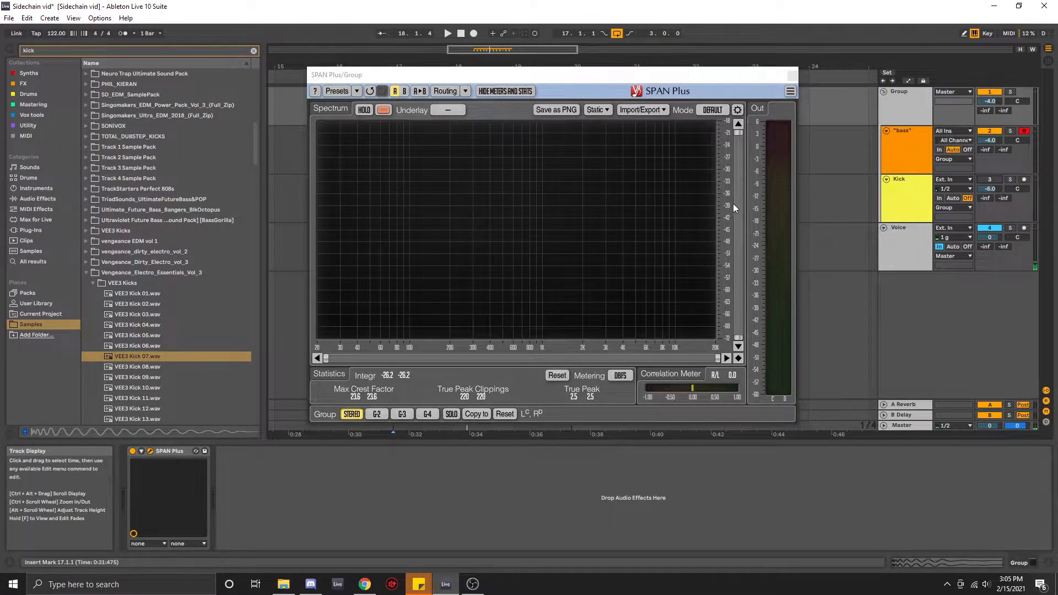
Mute the bass track, activate the Kick track and play the loop to examine the kick's spectrum alone
click(985, 131)
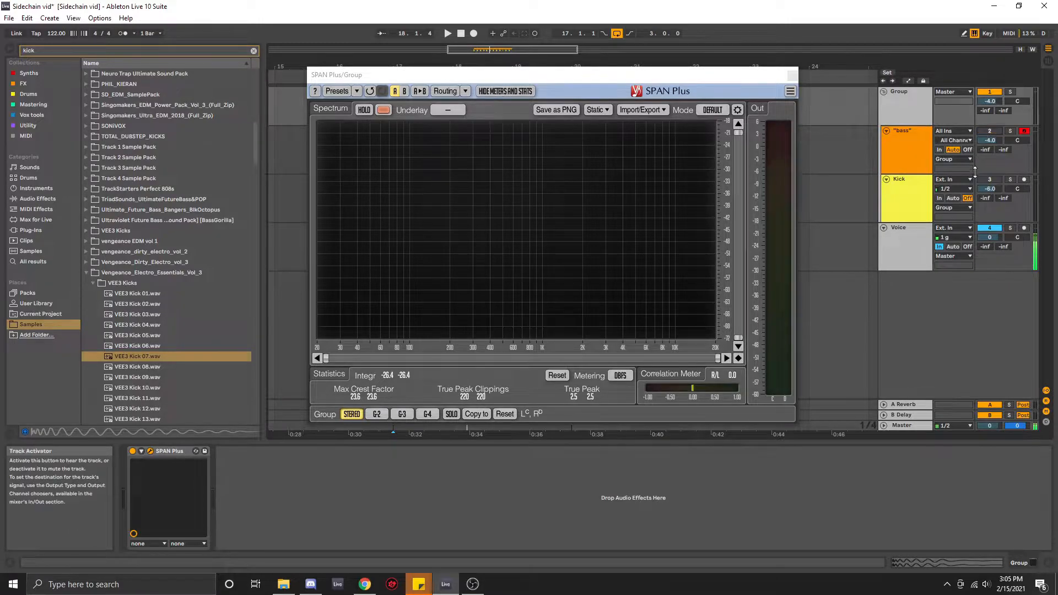
click(990, 180)
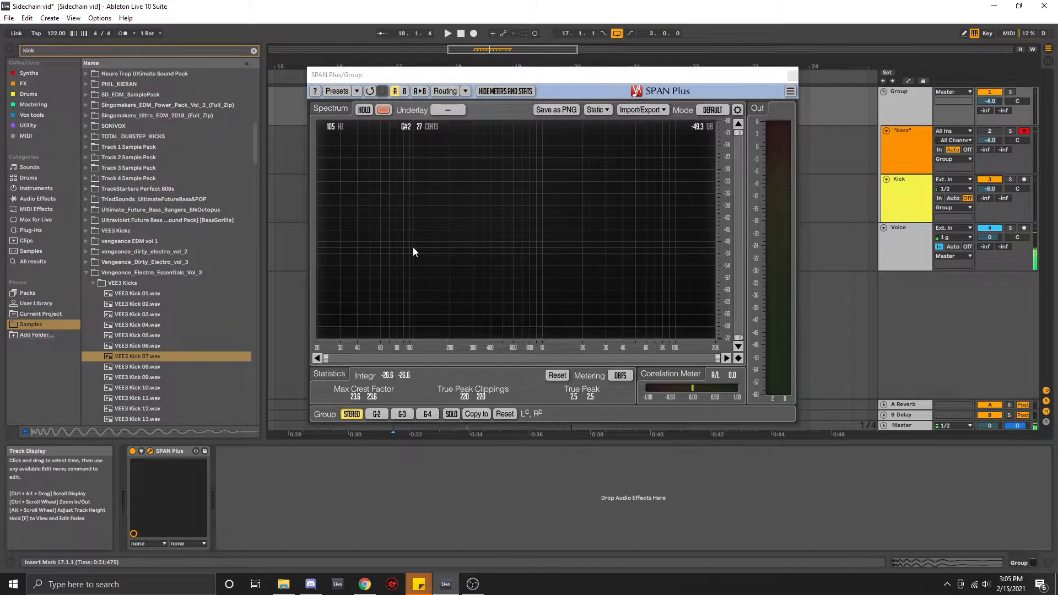
key(space)
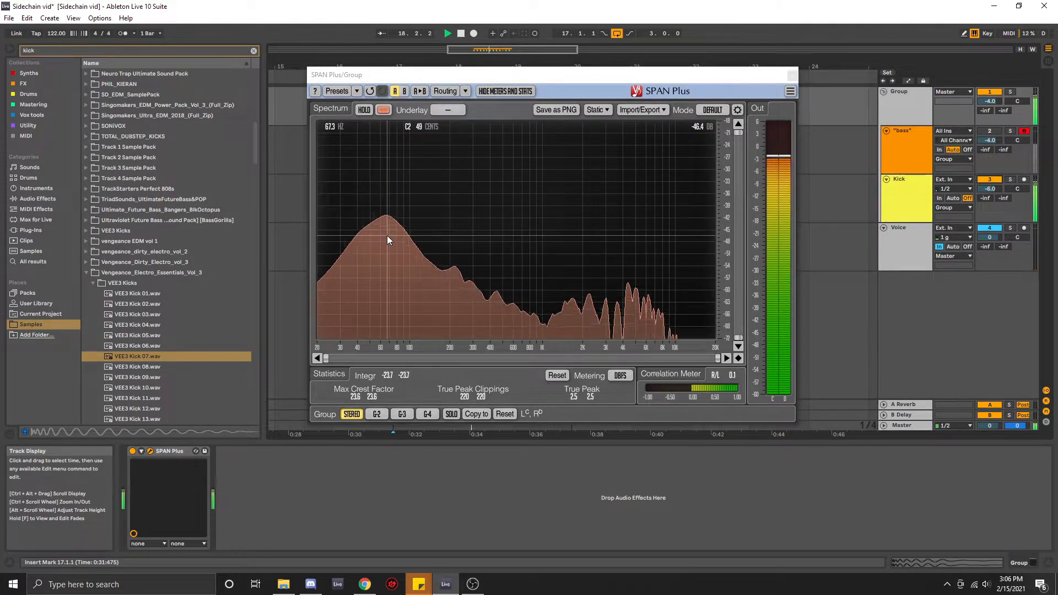
key(space)
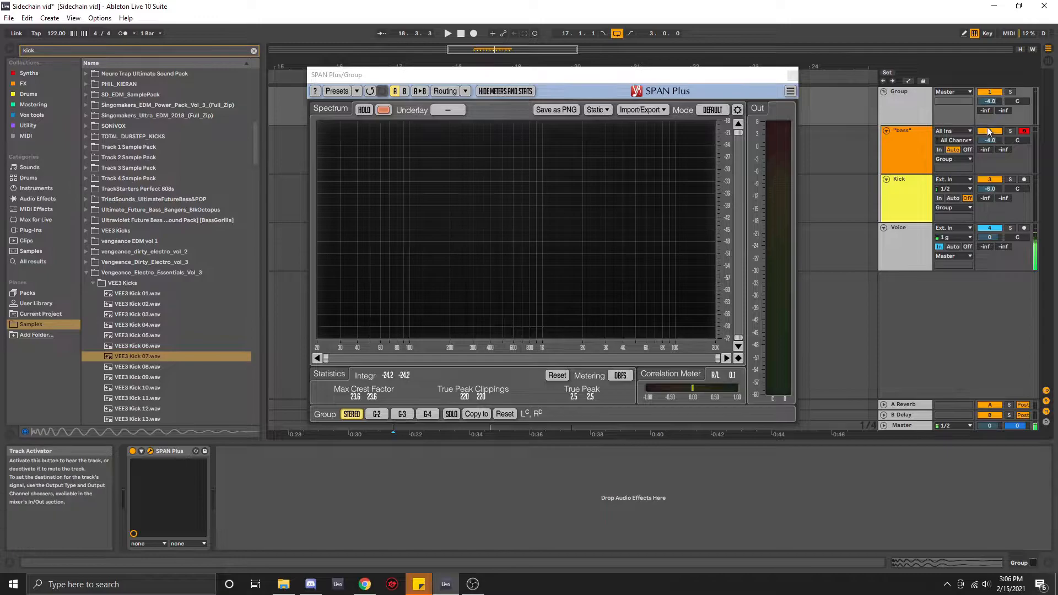
Play the bass and kick together to examine their combined spectrum, and close the SPAN Plus analyzer
key(space)
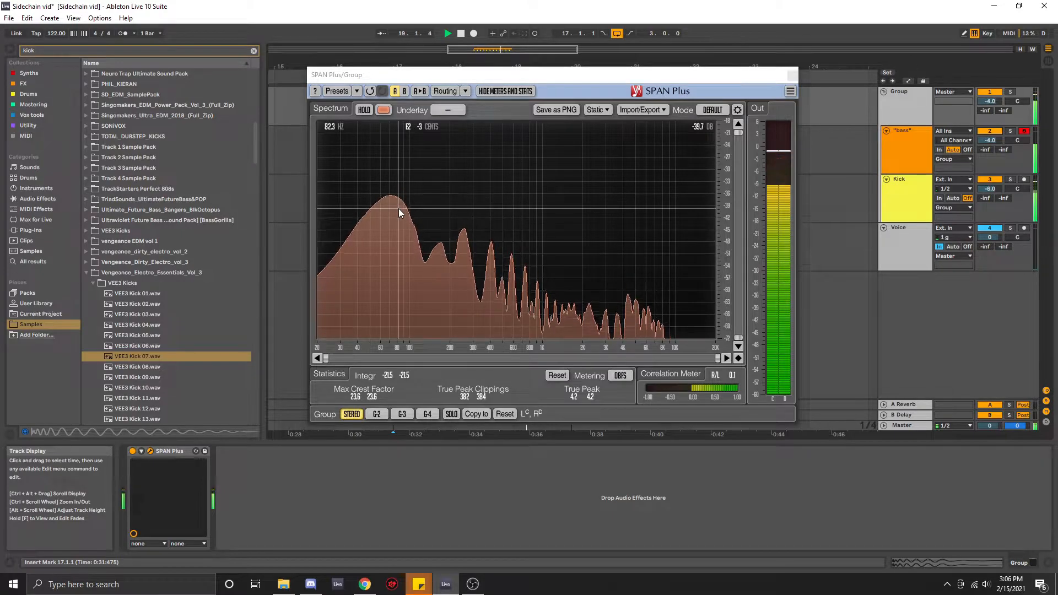
key(space)
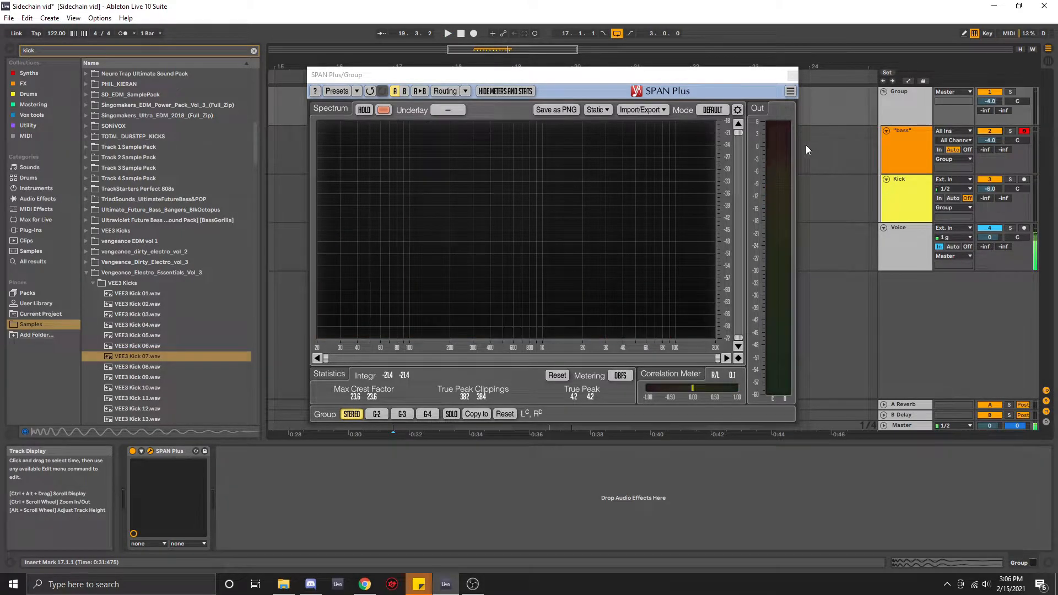
click(791, 75)
Delete the existing Compressor from the bass track's device chain
click(902, 150)
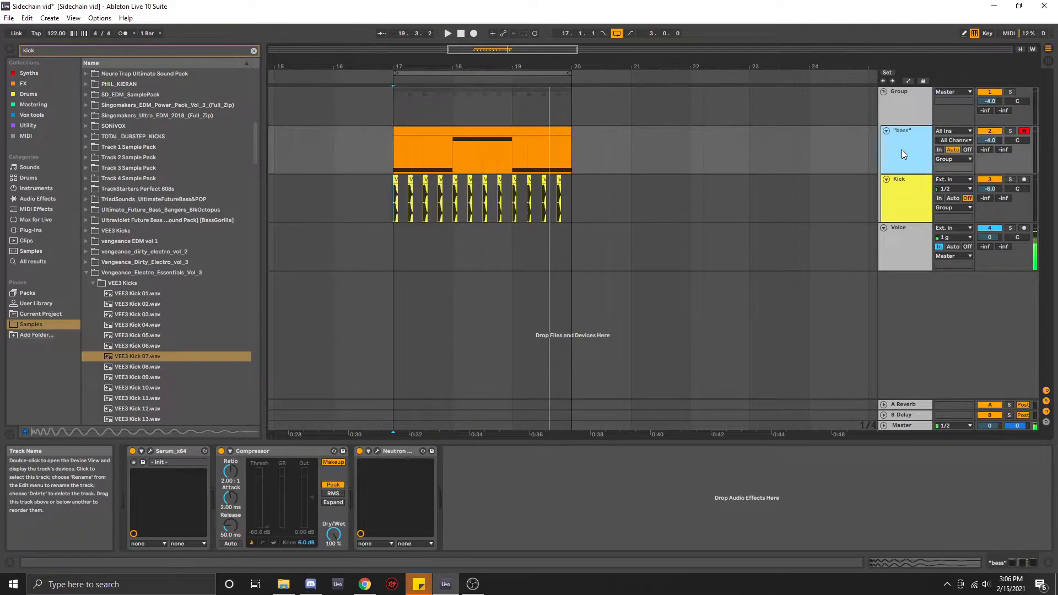
click(278, 450)
key(Delete)
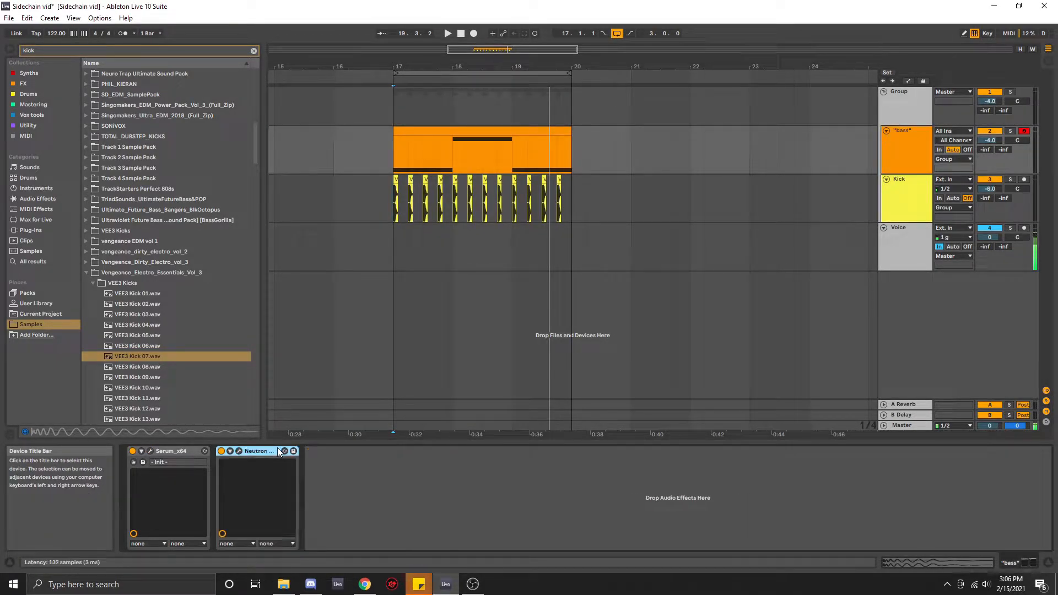
Search the audio effects for "compres" and add a Compressor to the bass track
click(46, 52)
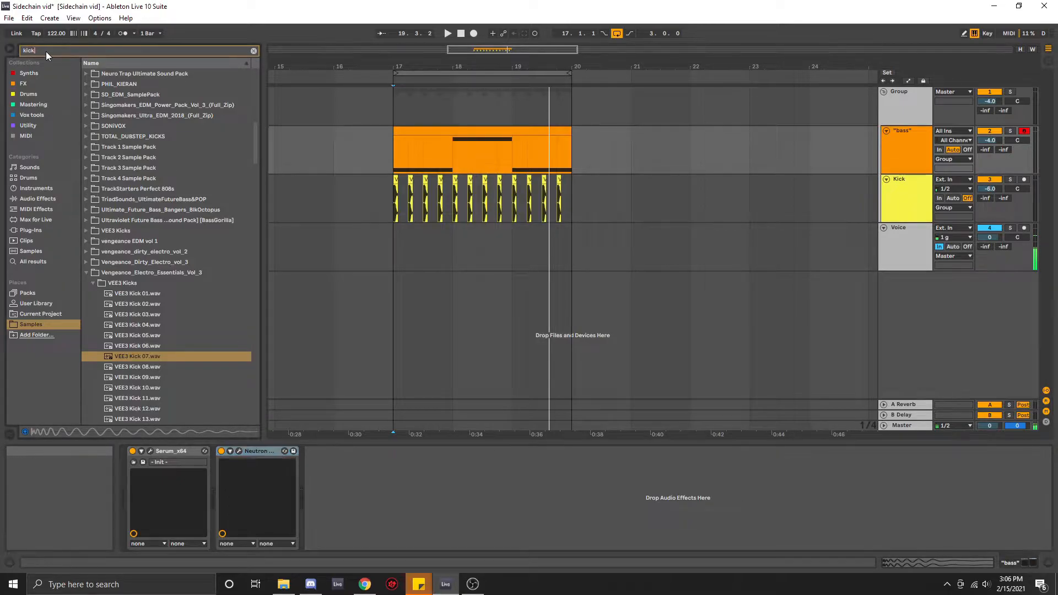
click(33, 229)
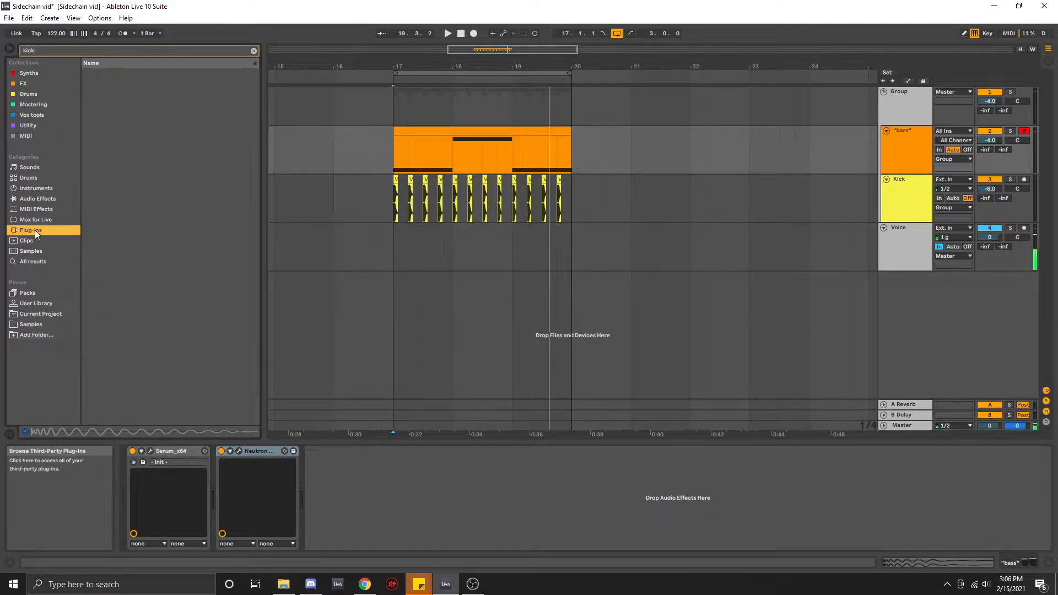
click(31, 199)
key(ctrl+f)
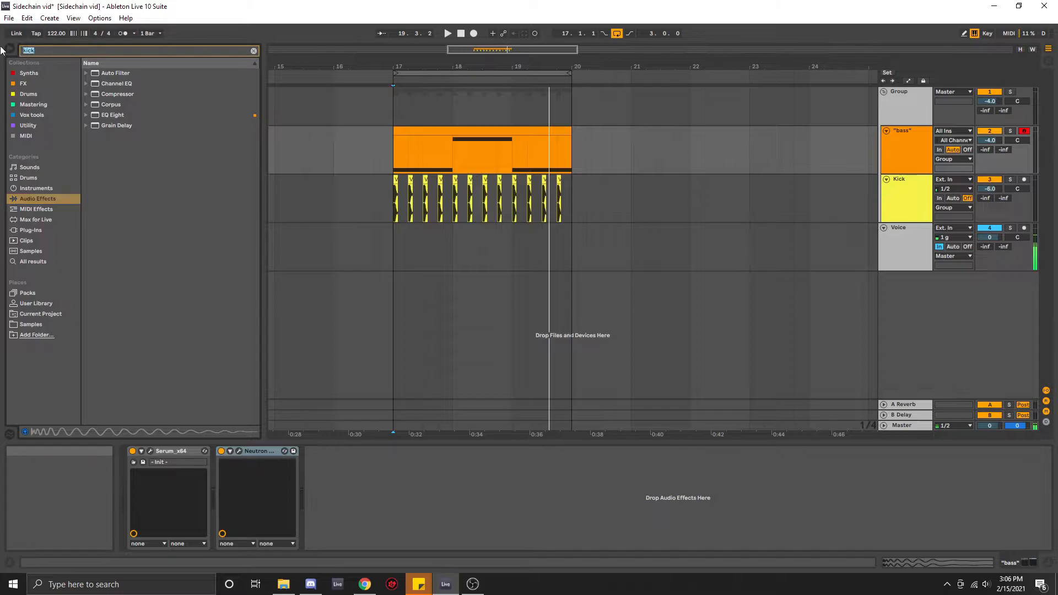
key(BackSpace)
text(c)
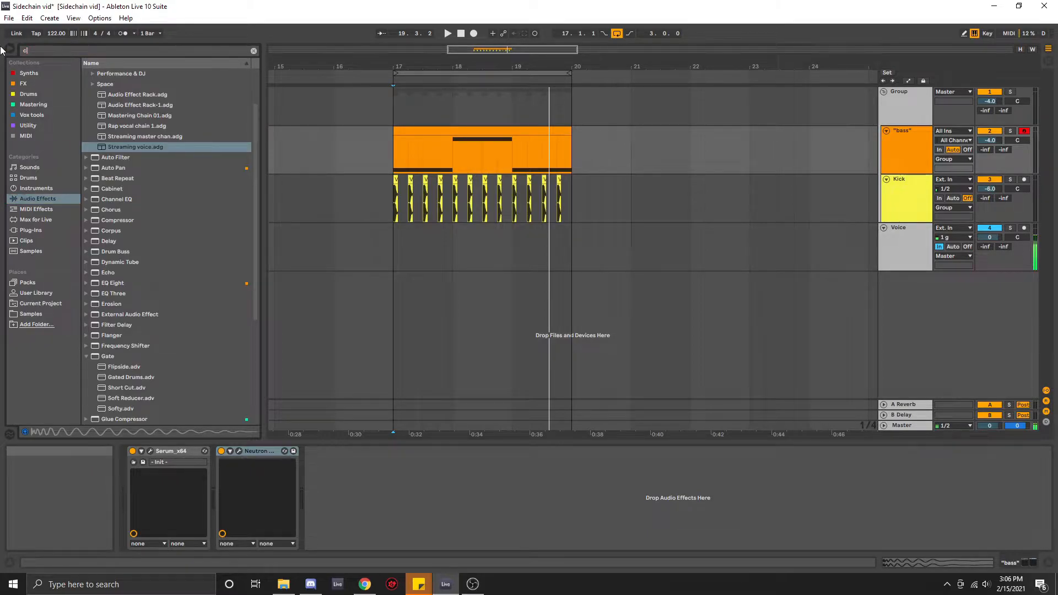
text(ompres)
drag(117, 104, 325, 462)
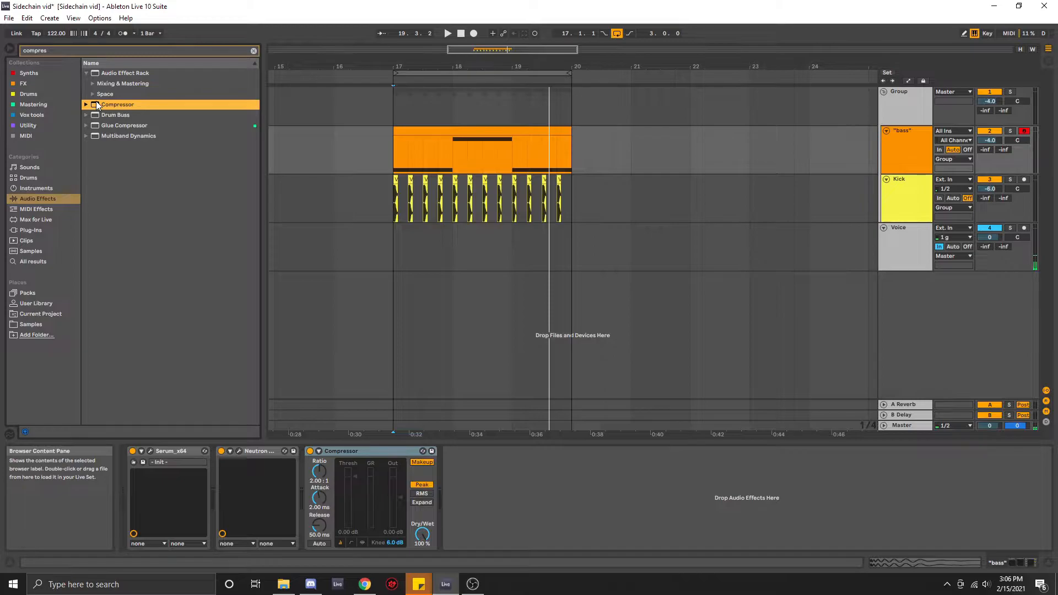
Enable the Compressor's sidechain and set its audio source to the Kick track
click(319, 452)
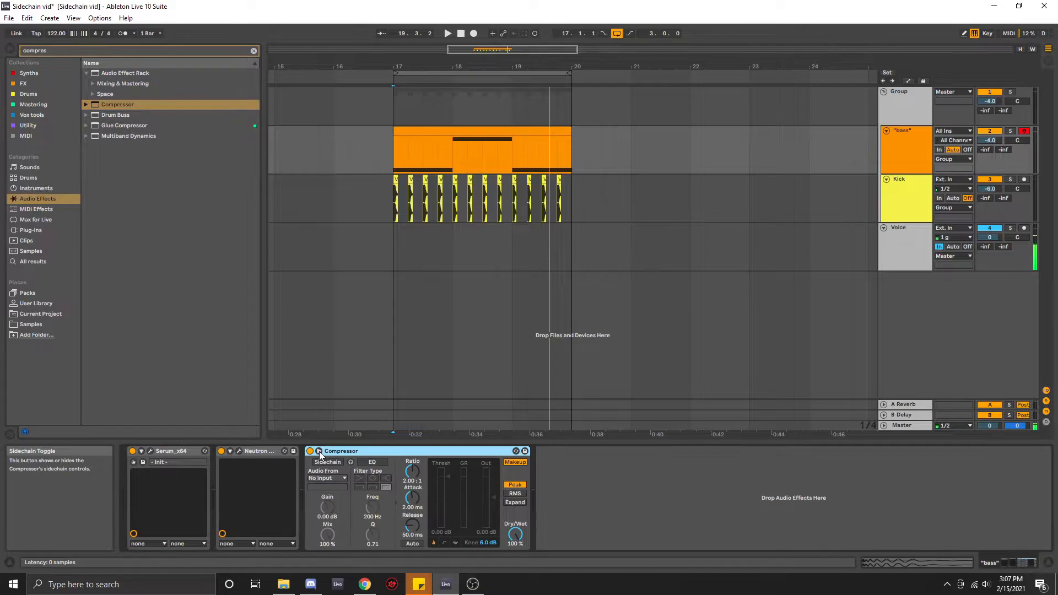
click(330, 462)
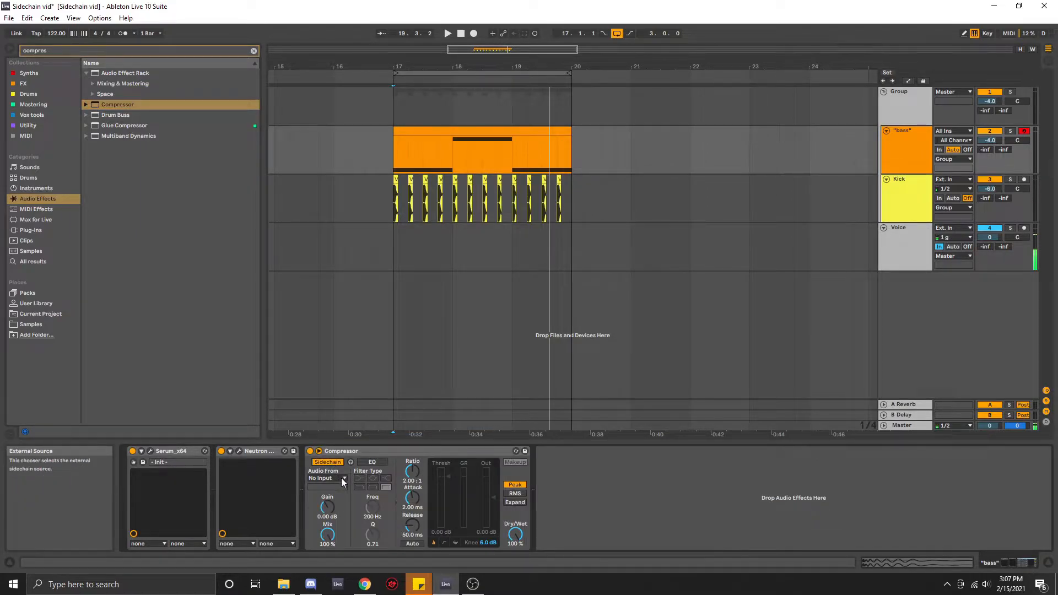
click(342, 479)
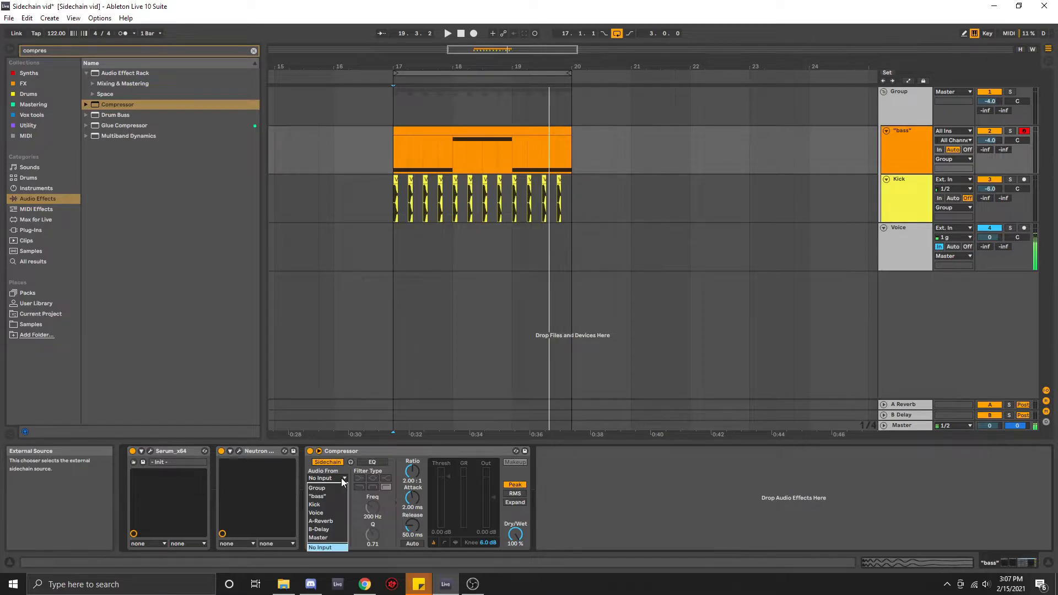
click(326, 504)
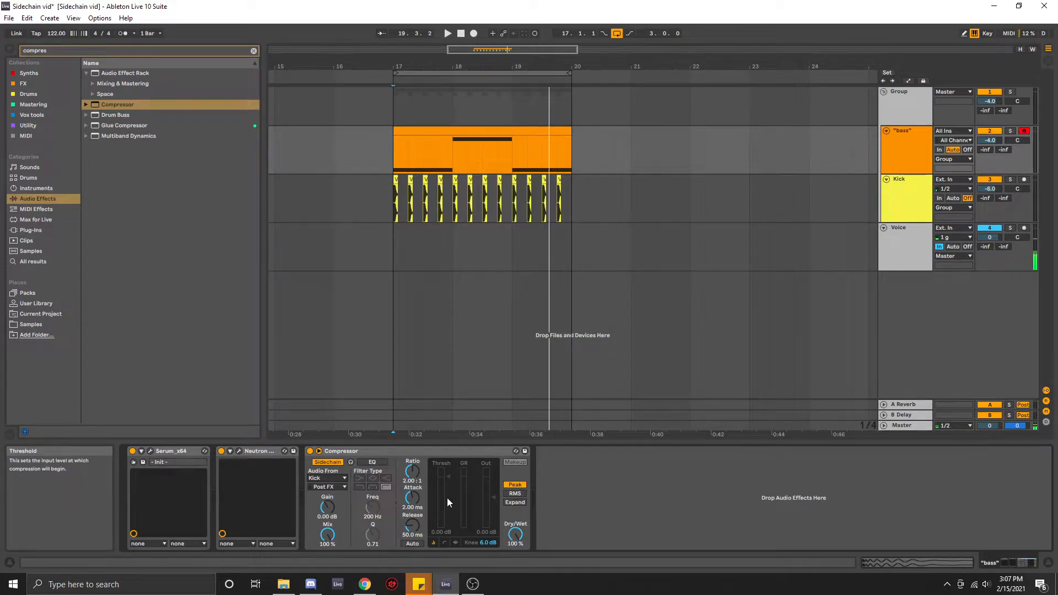
Place the Neutron Transient Shaper after the Compressor on the bass track and open its plug-in window
key(ctrl+z)
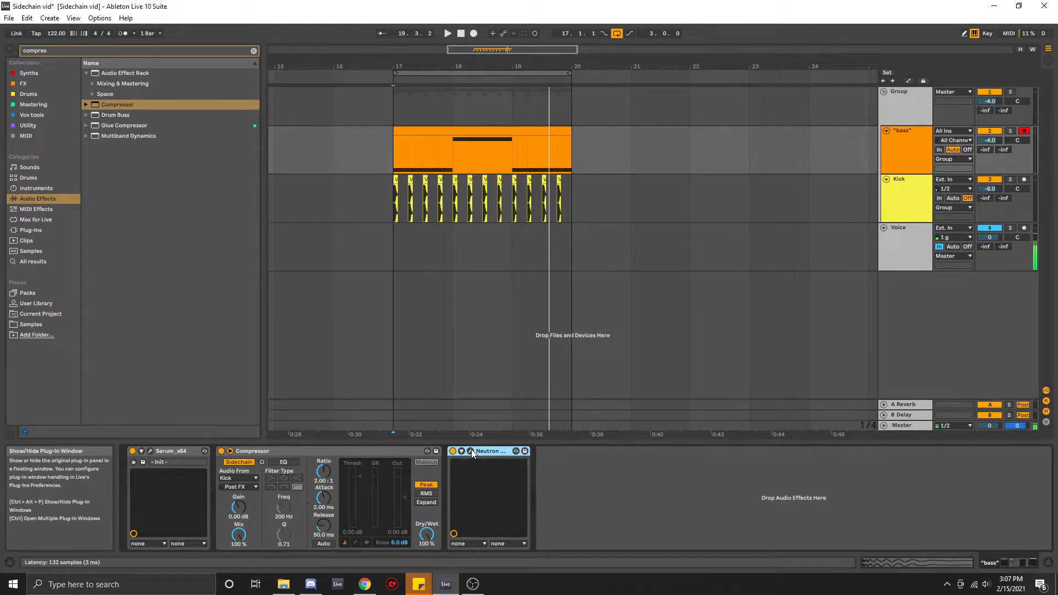
click(471, 451)
click(1005, 203)
drag(600, 88, 745, 98)
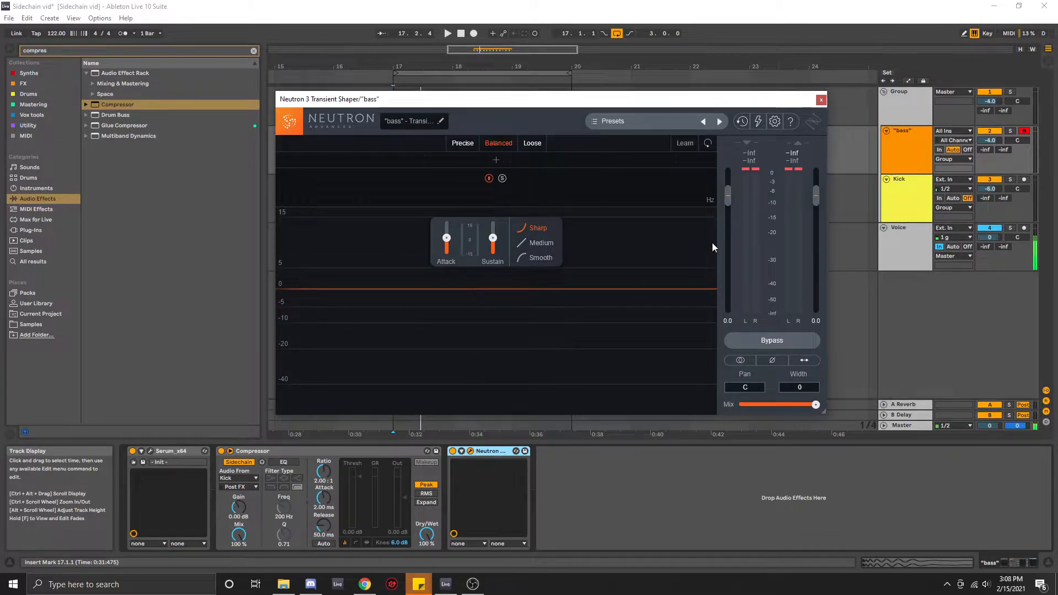
Play the loop to examine the bass track's level in the Neutron Transient Shaper
click(914, 144)
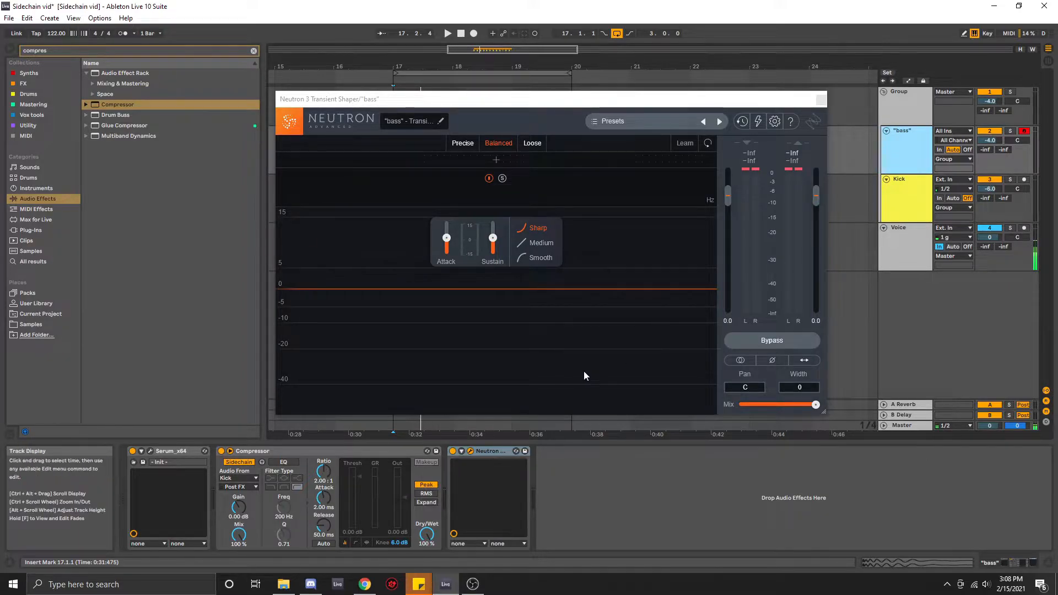
key(space)
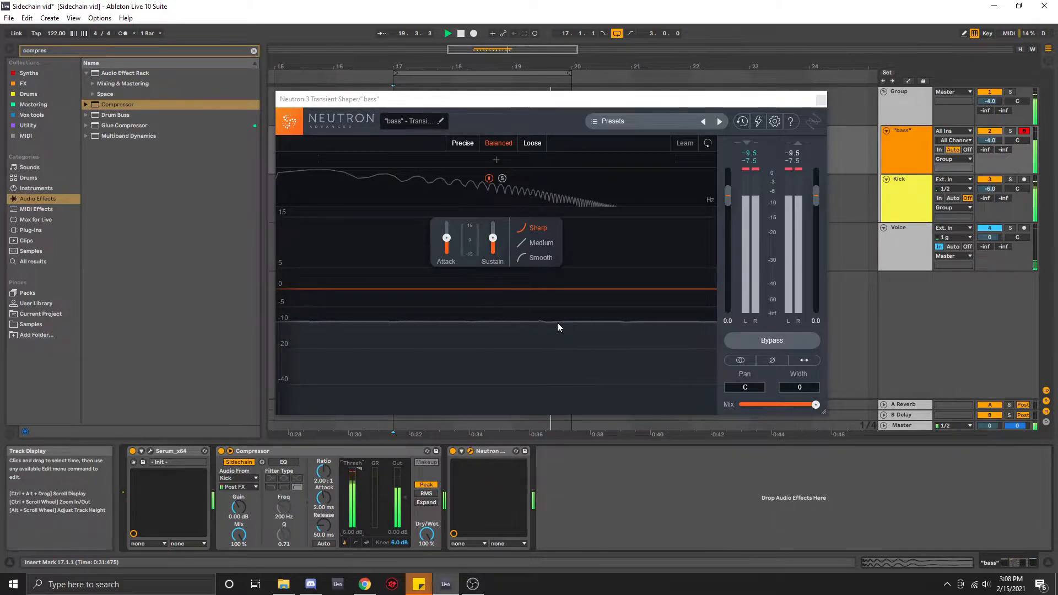
key(space)
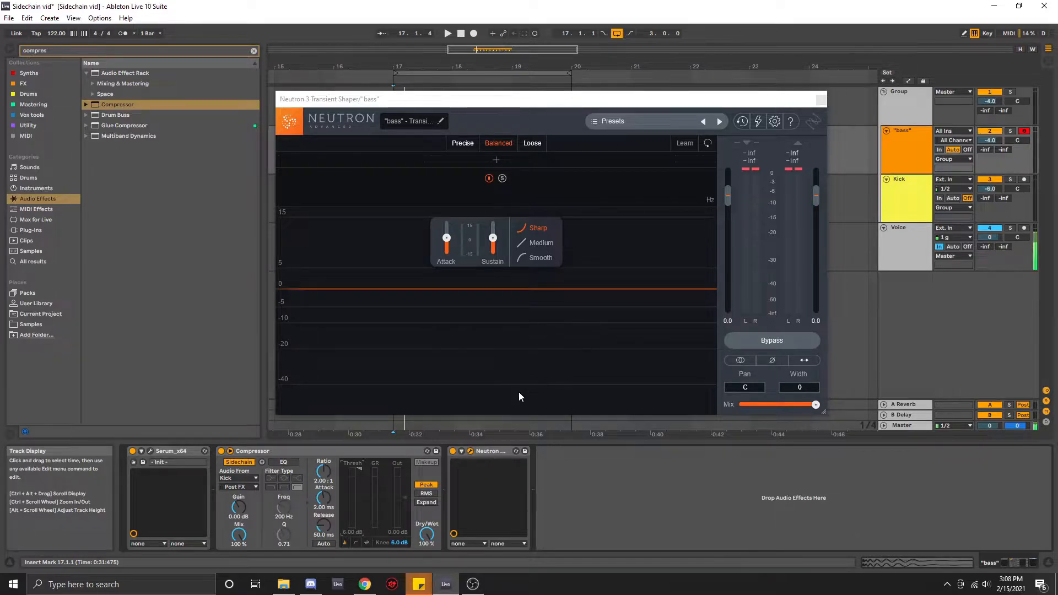
Play the loop and set the bass Compressor's threshold to about 0.13 dB
mouse_move(362, 468)
mouse_down()
mouse_move(359, 494)
mouse_move(359, 477)
mouse_up()
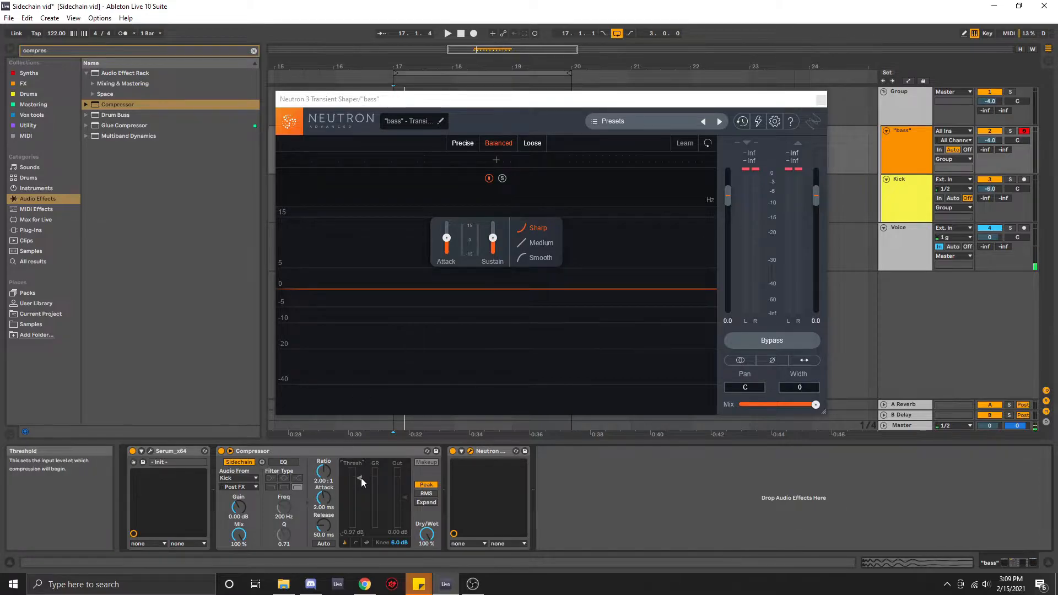
key(space)
mouse_move(362, 478)
mouse_down()
mouse_move(361, 525)
mouse_move(361, 477)
mouse_up()
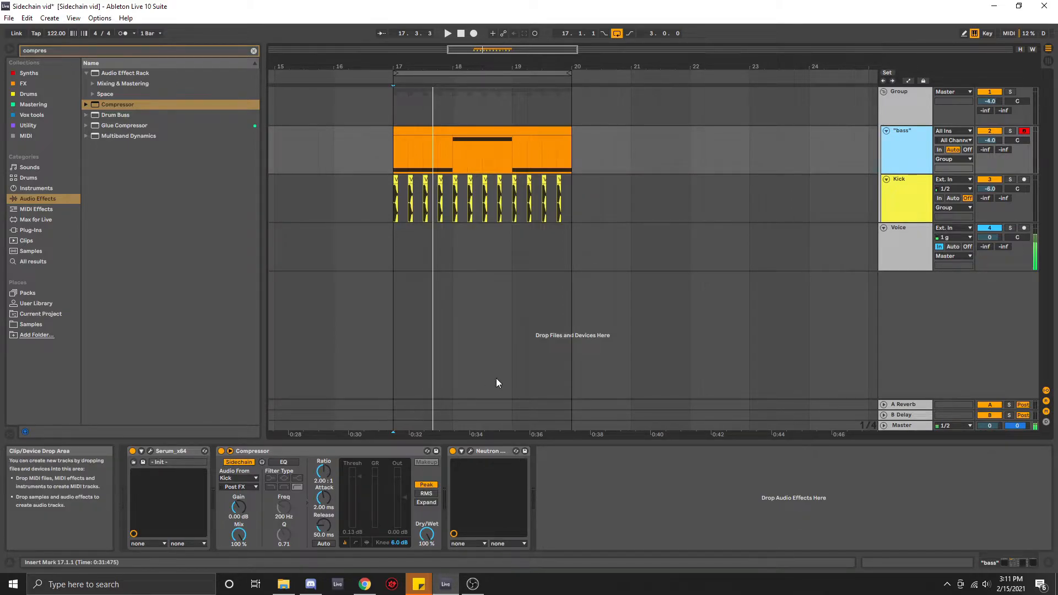
Insert a new MIDI track below the Voice track and select it
right_click(908, 251)
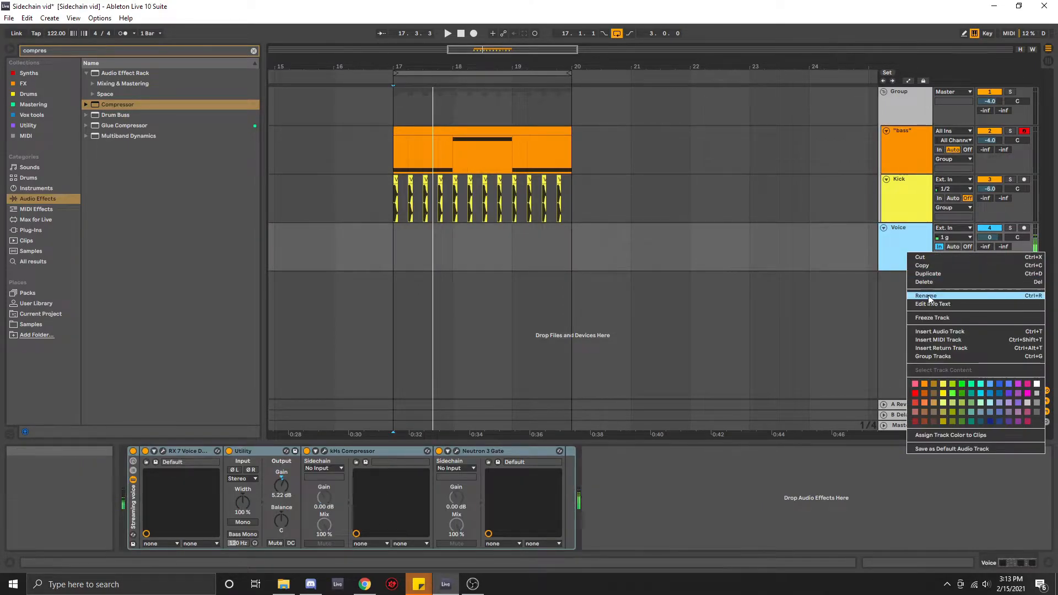
click(950, 340)
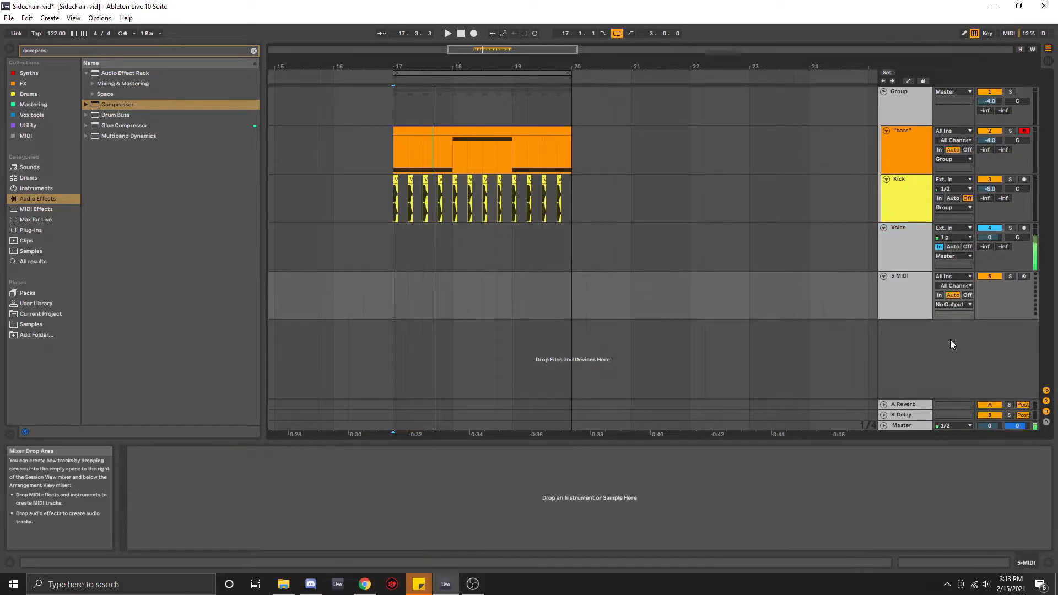
click(907, 292)
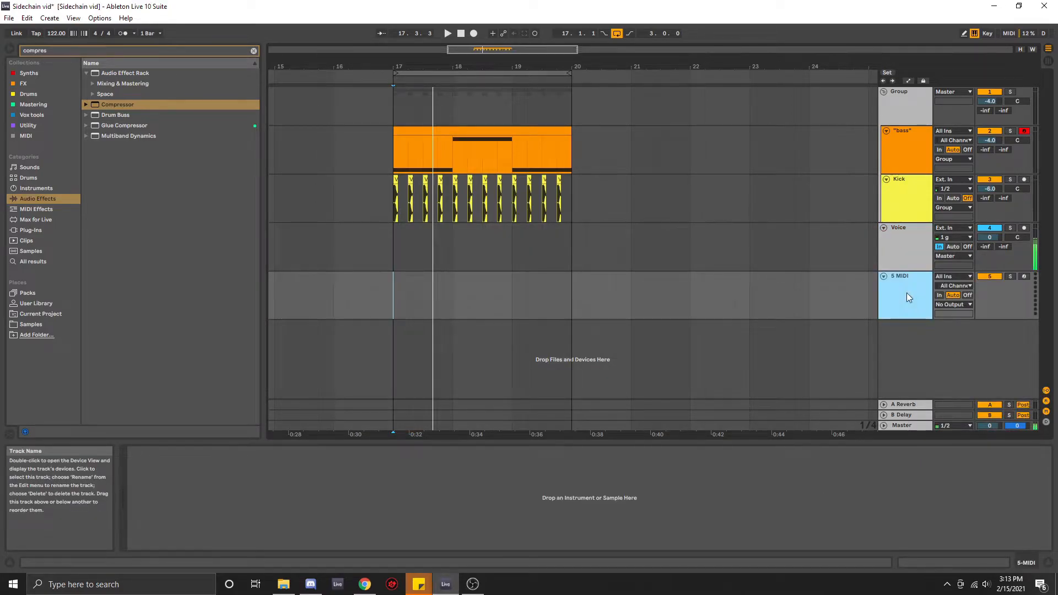
Search the Samples folder for "kick" and load VEE3 Kick 01.wav from the VEE3 Kicks folder onto the new MIDI track
click(29, 324)
click(67, 50)
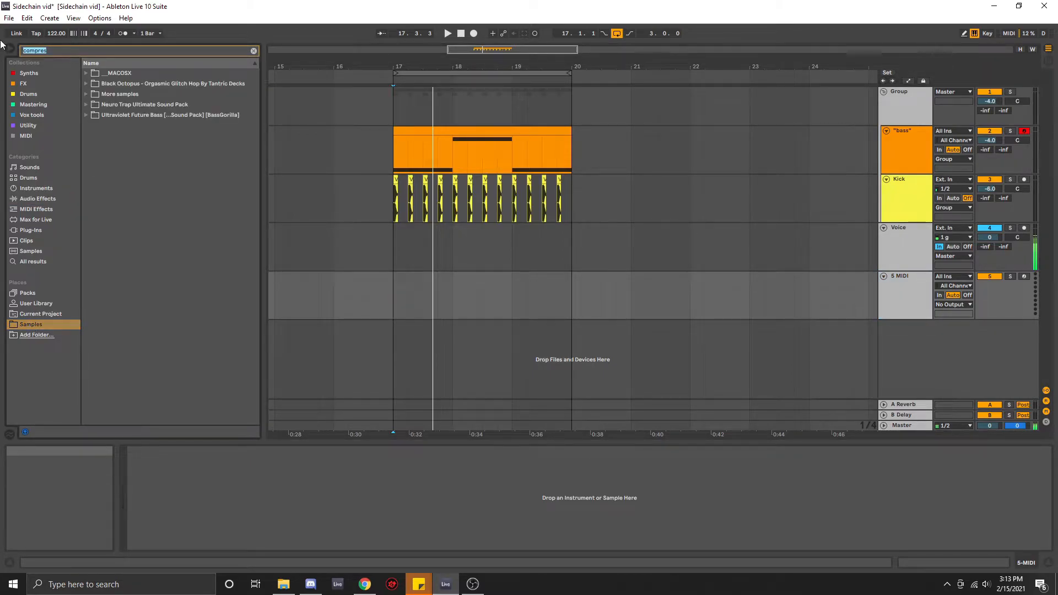
text(kick)
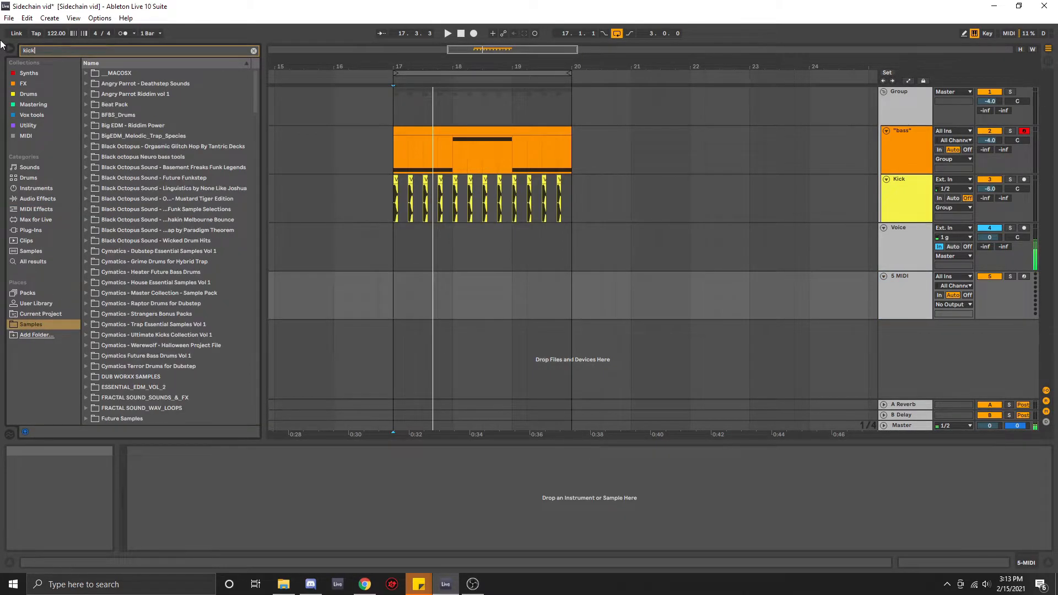
scroll(115, 361, down, 6)
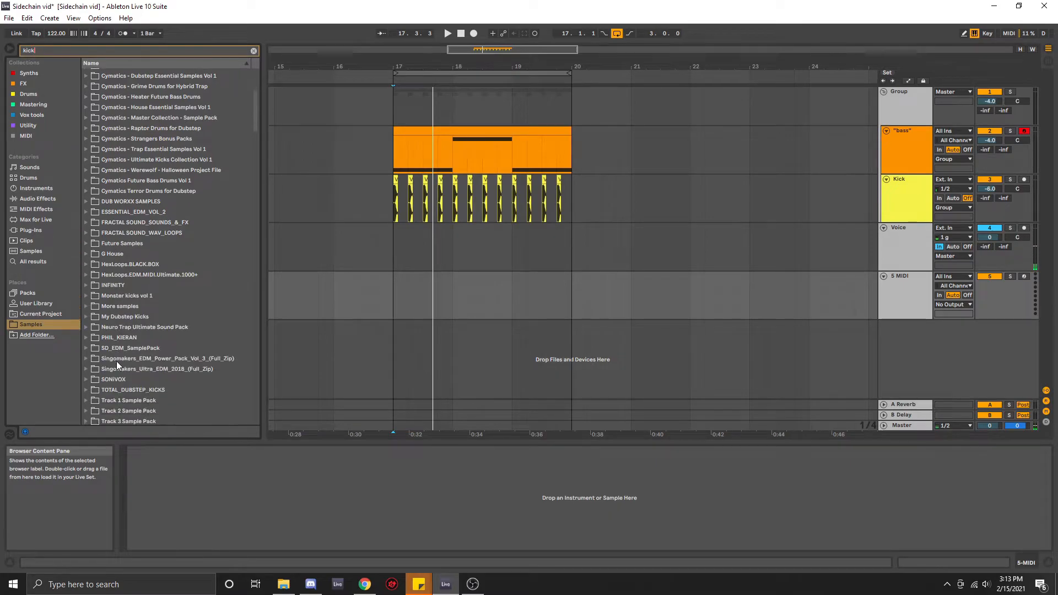
scroll(114, 325, down, 6)
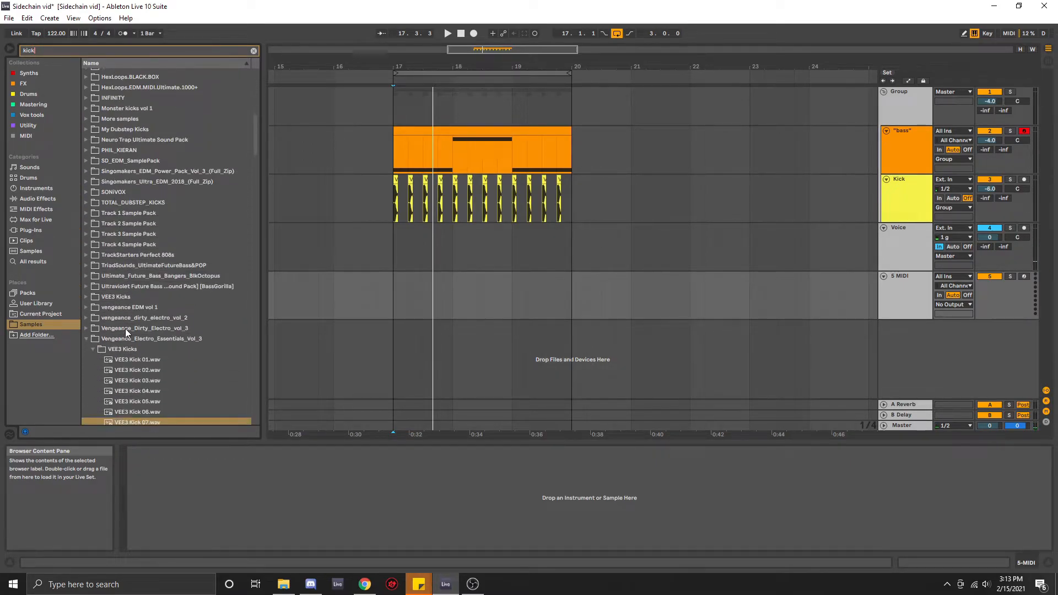
scroll(174, 369, down, 1)
click(131, 316)
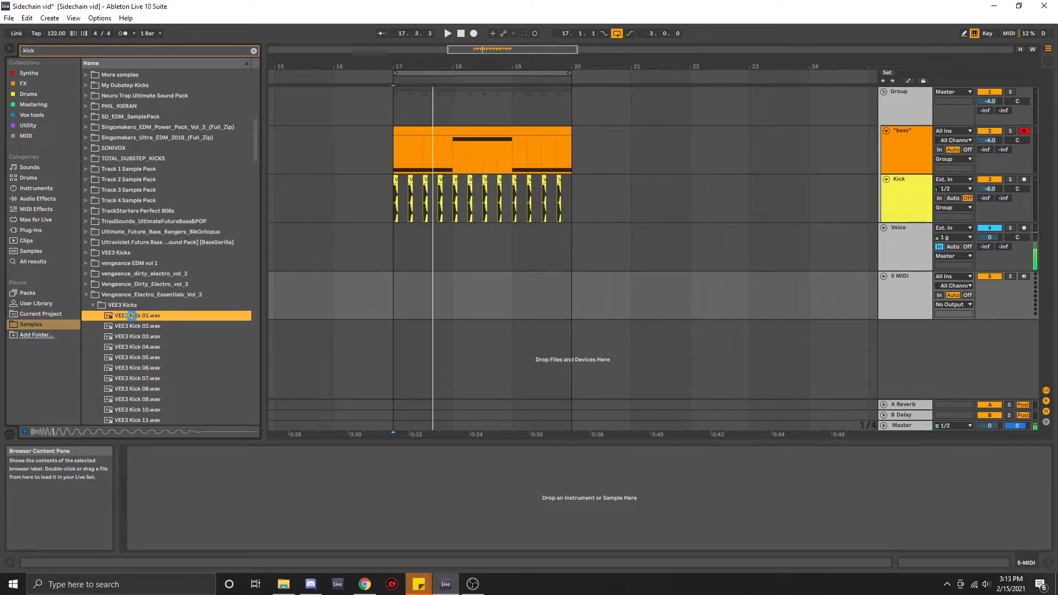
double_click(131, 316)
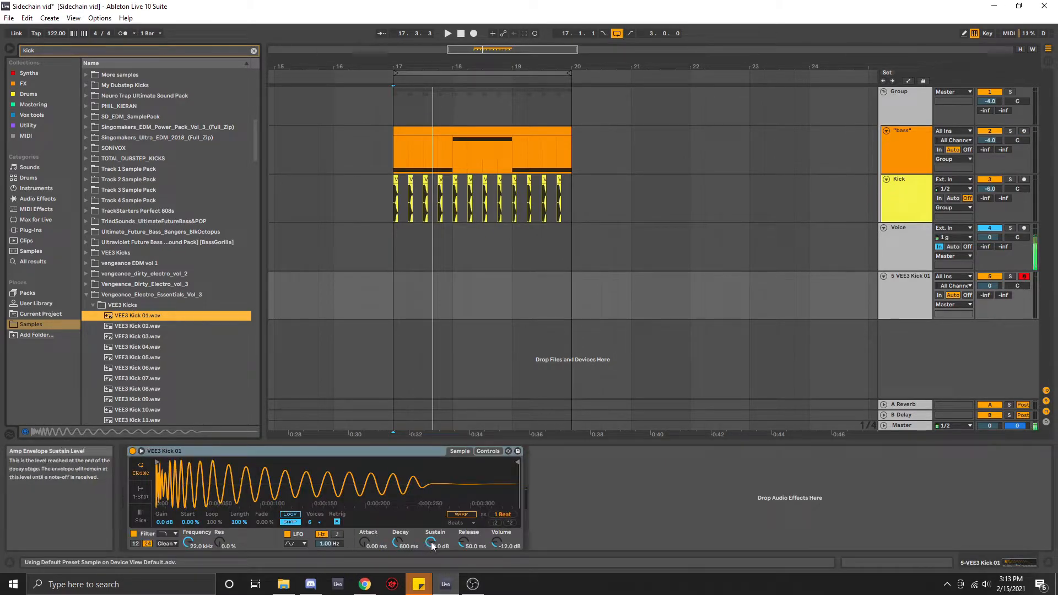
Set the VEE3 Kick 01 sampler's envelope sustain to -inf dB and its decay to about 55.5 ms
drag(432, 545, 398, 564)
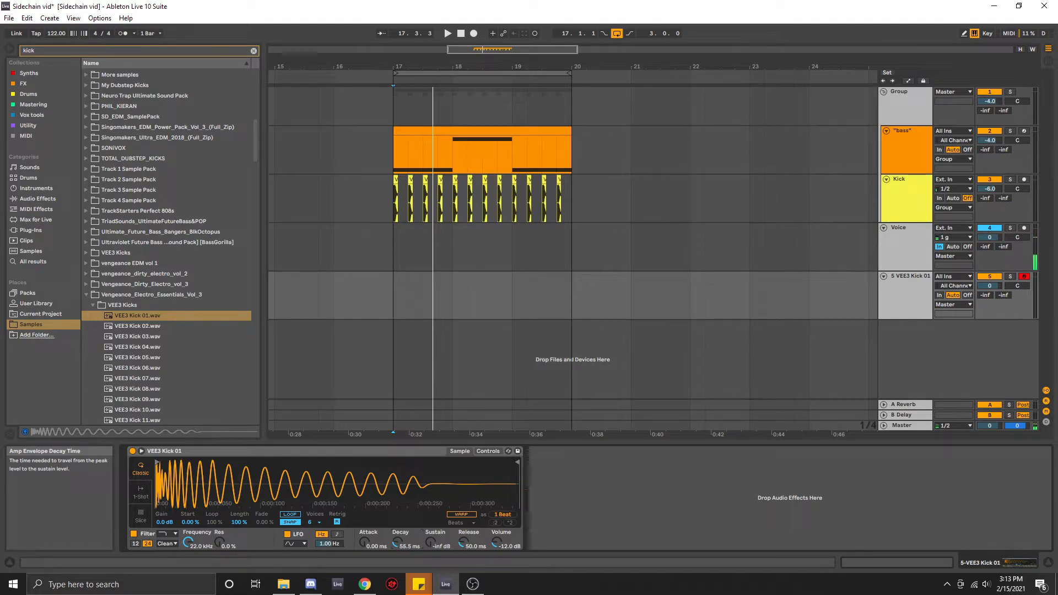
Insert an empty one-bar MIDI clip from bar 17 to bar 18 on the VEE3 Kick 01 track
drag(392, 285, 428, 295)
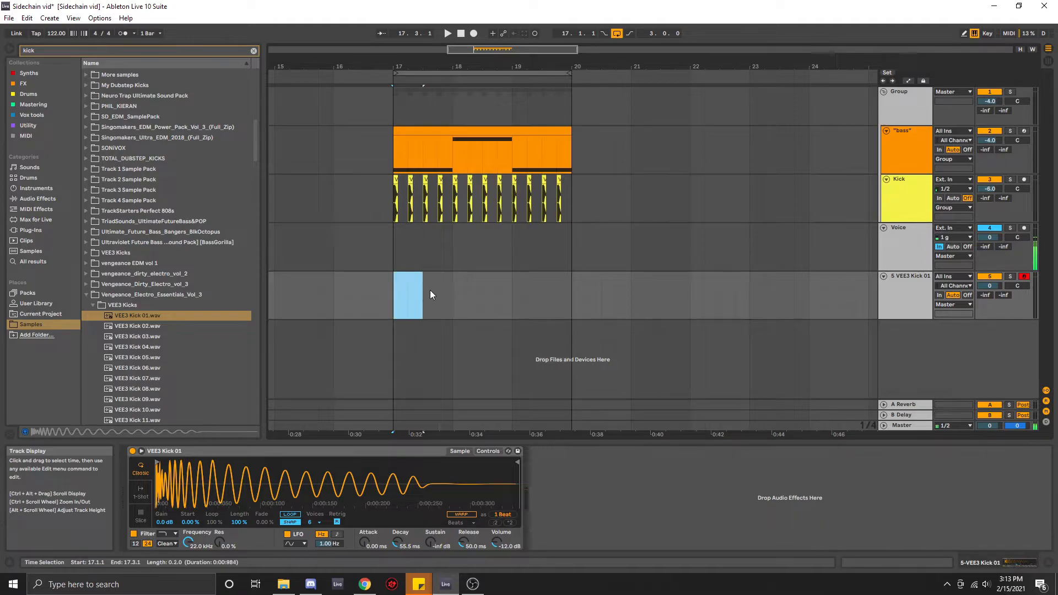
right_click(442, 292)
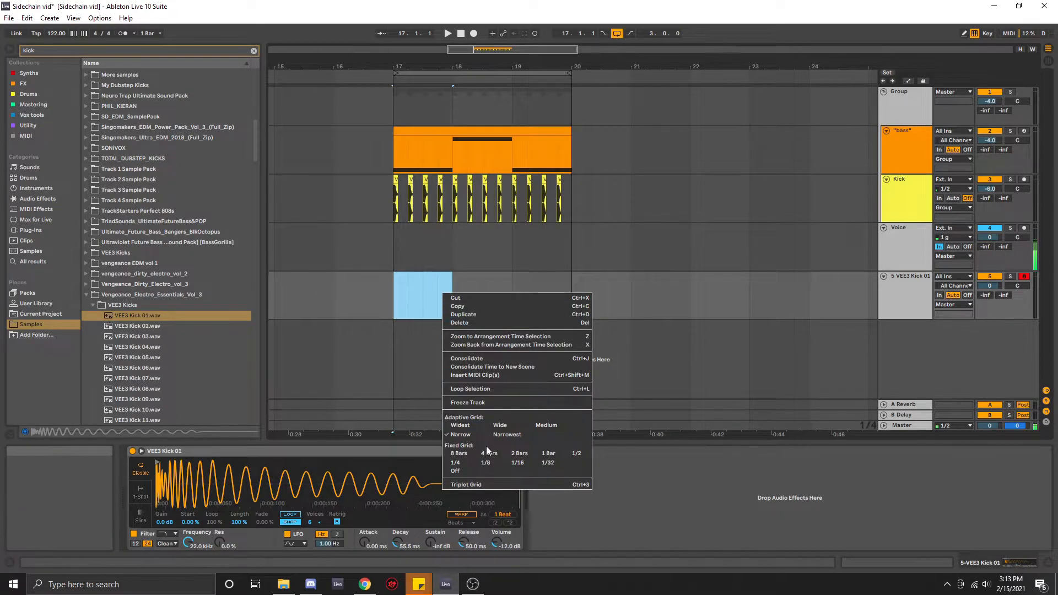
click(476, 376)
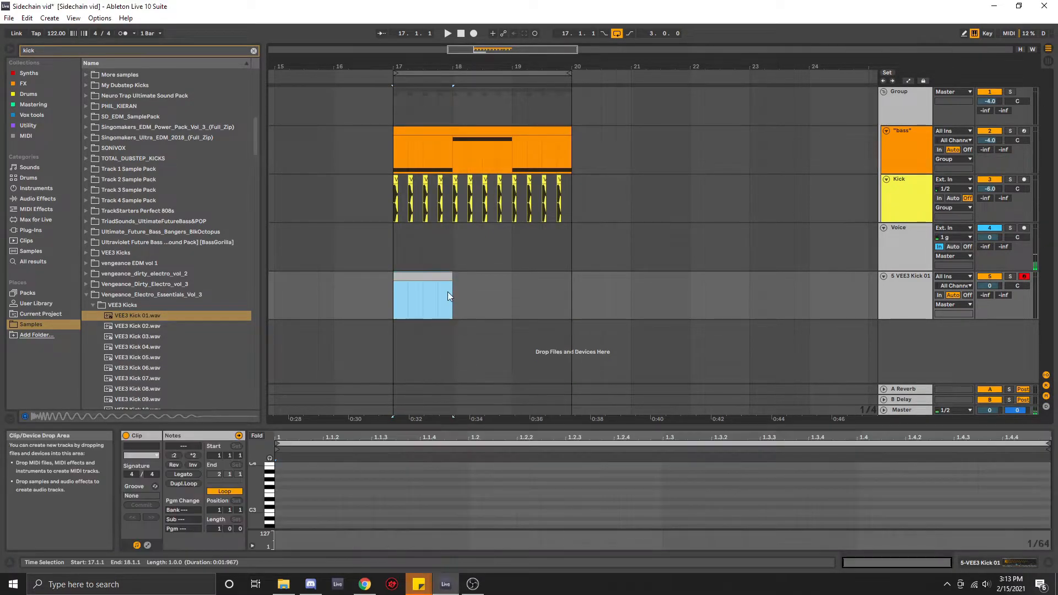
Place a half-beat C3 note on each of the clip's four beats and extend the pattern to bar 20
drag(457, 427, 456, 315)
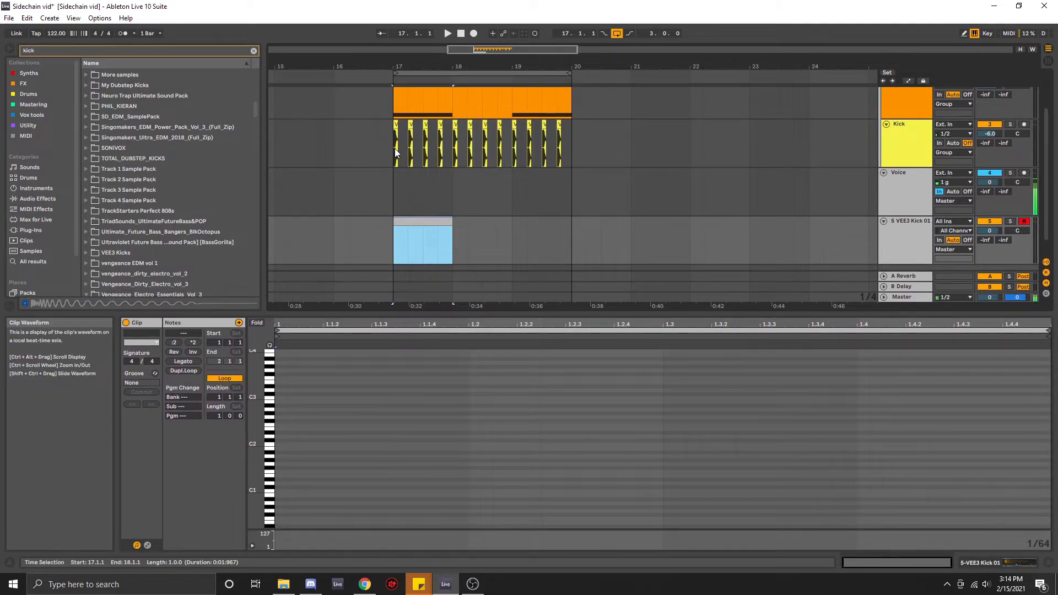
click(288, 442)
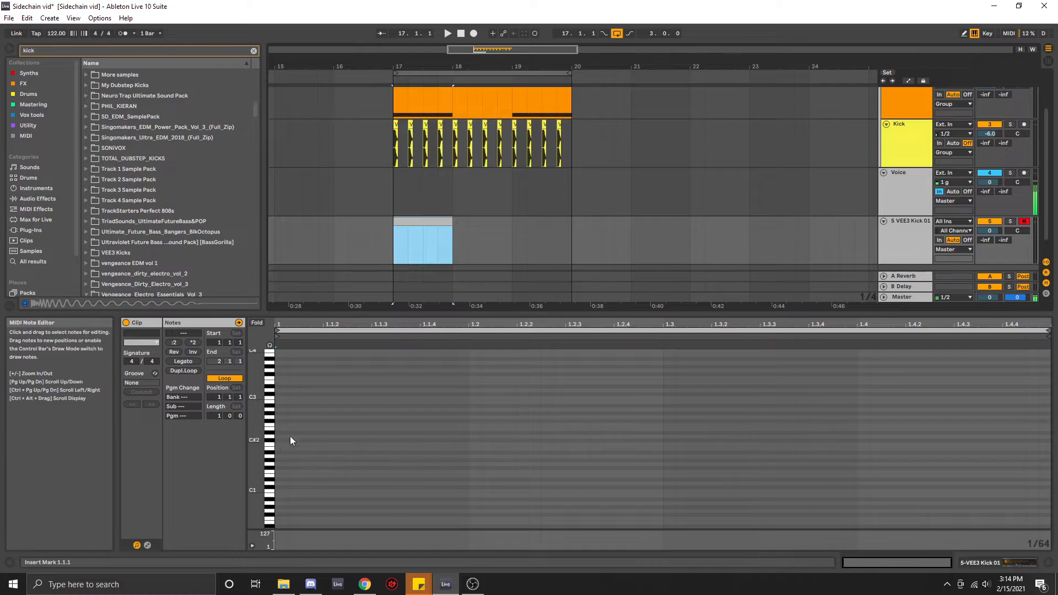
mouse_move(280, 397)
mouse_down()
mouse_move(470, 399)
mouse_move(454, 393)
mouse_move(464, 399)
mouse_move(294, 426)
mouse_up()
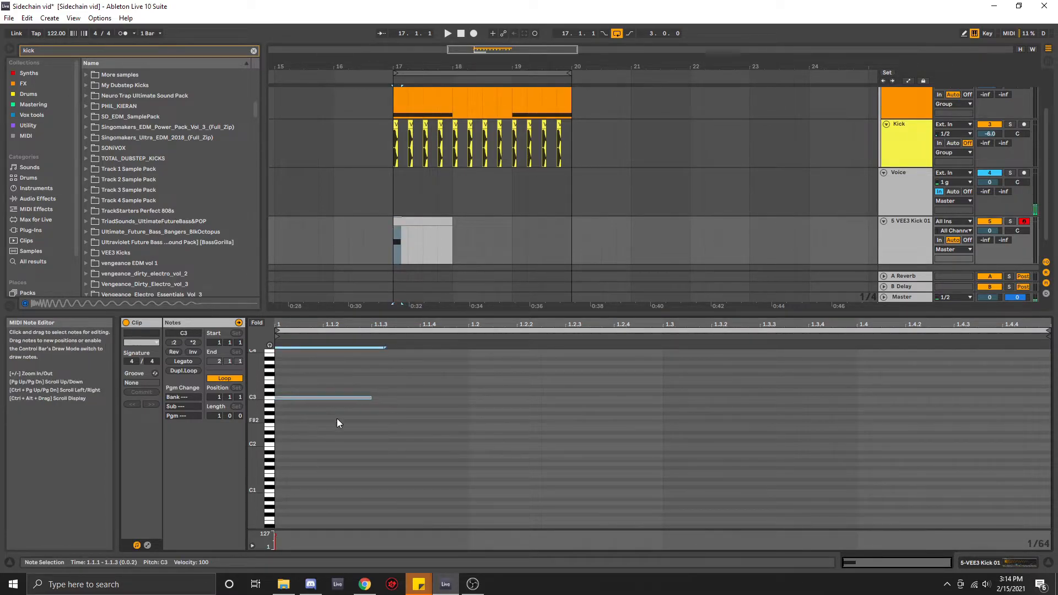
drag(462, 380, 270, 436)
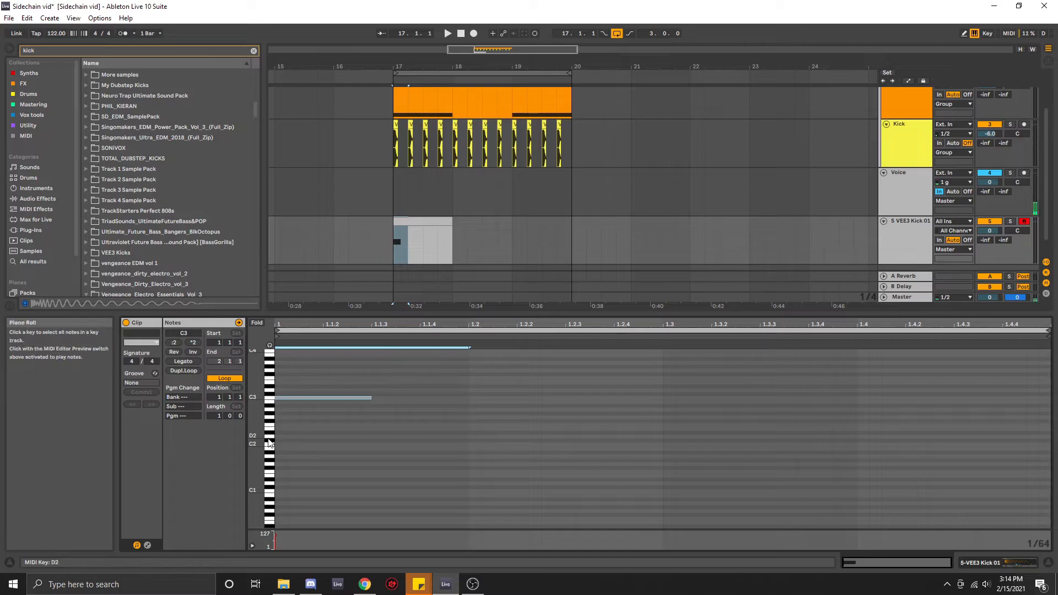
key(ctrl+d)
key(ctrl+d)
key(ctrl+d)
drag(452, 231, 567, 204)
click(396, 236)
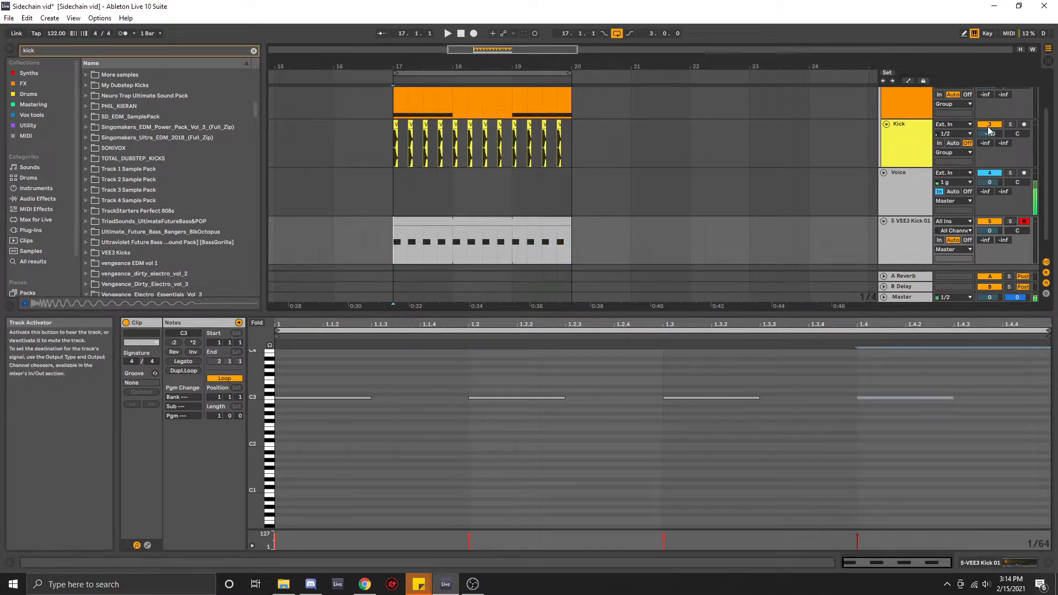
Deactivate the original Kick track and show the devices of the VEE3 Kick 01 track
click(986, 114)
click(988, 124)
double_click(910, 239)
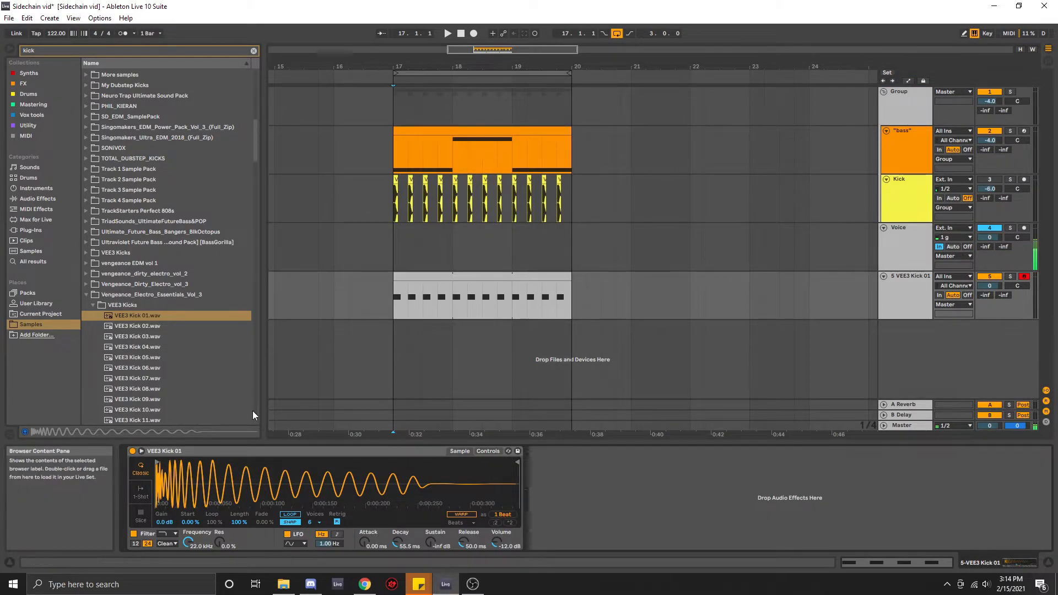
Play the loop and set the VEE3 Kick 01 sampler's envelope decay to about 66.1 ms
key(space)
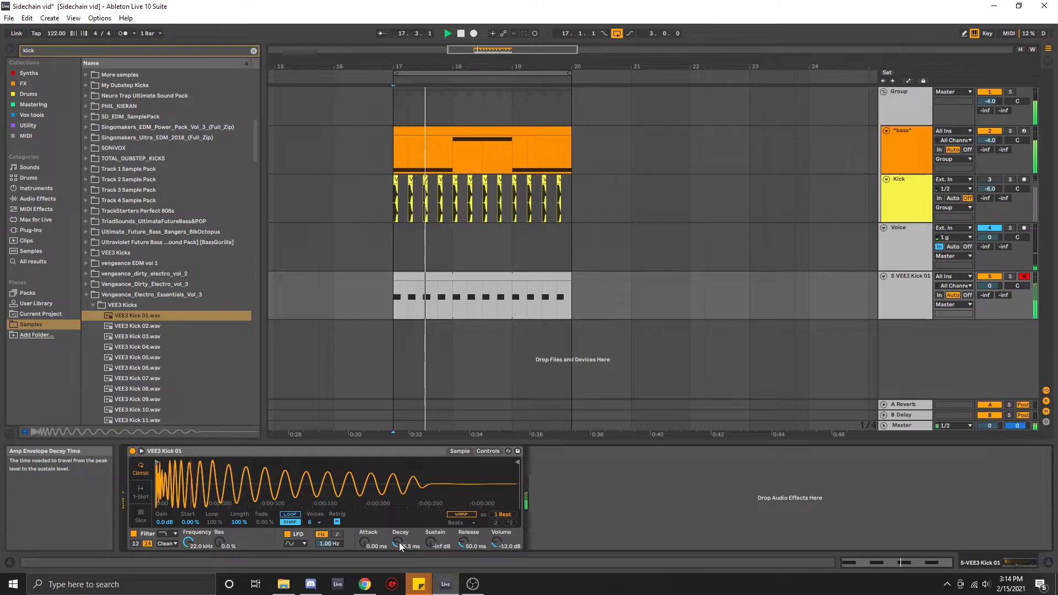
mouse_move(395, 543)
mouse_down()
mouse_move(396, 523)
mouse_move(395, 533)
mouse_up()
key(space)
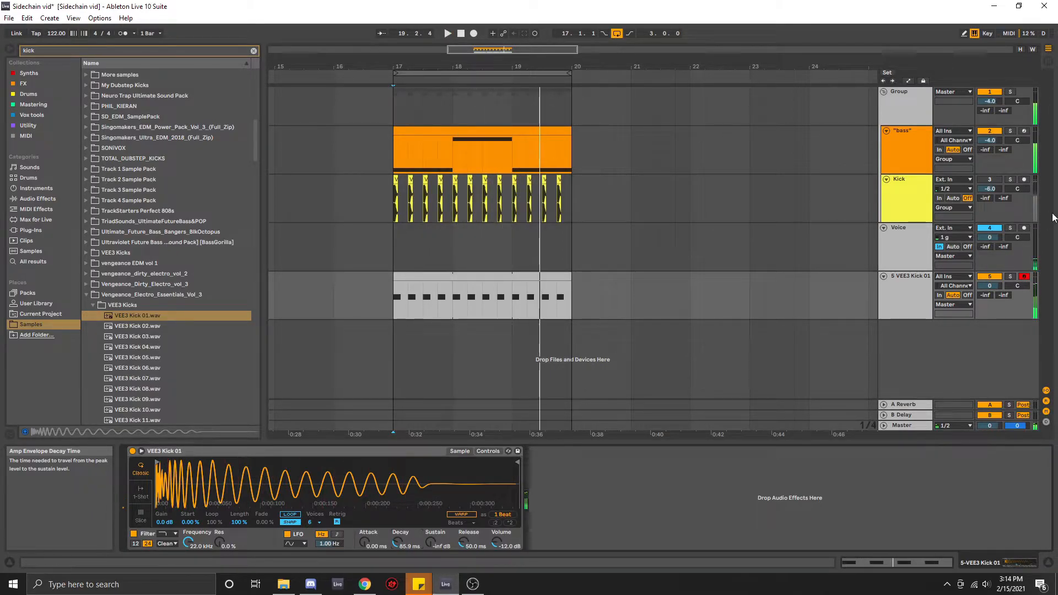
key(space)
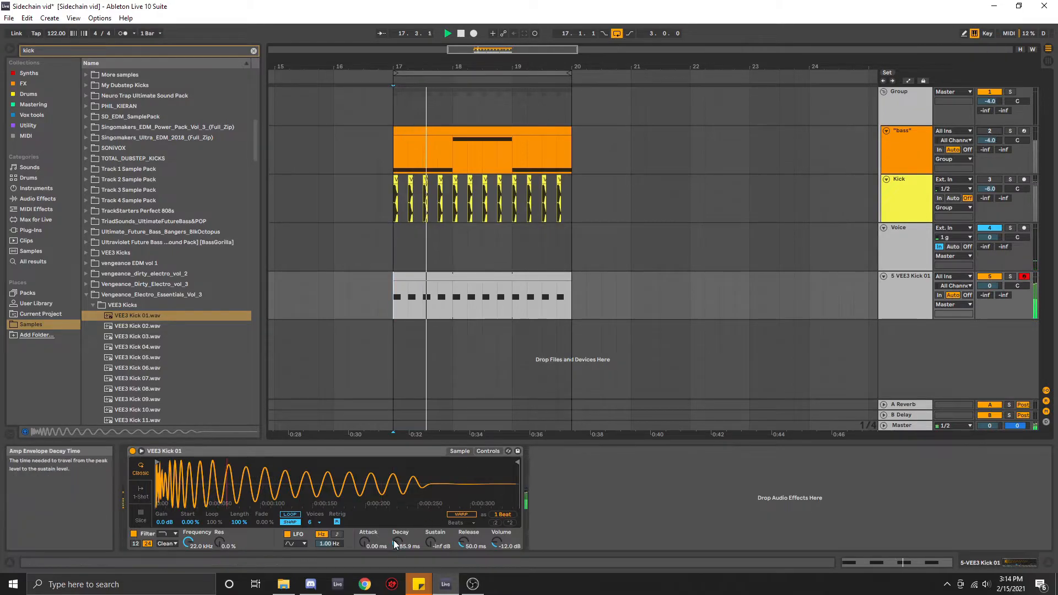
drag(395, 544, 396, 541)
key(space)
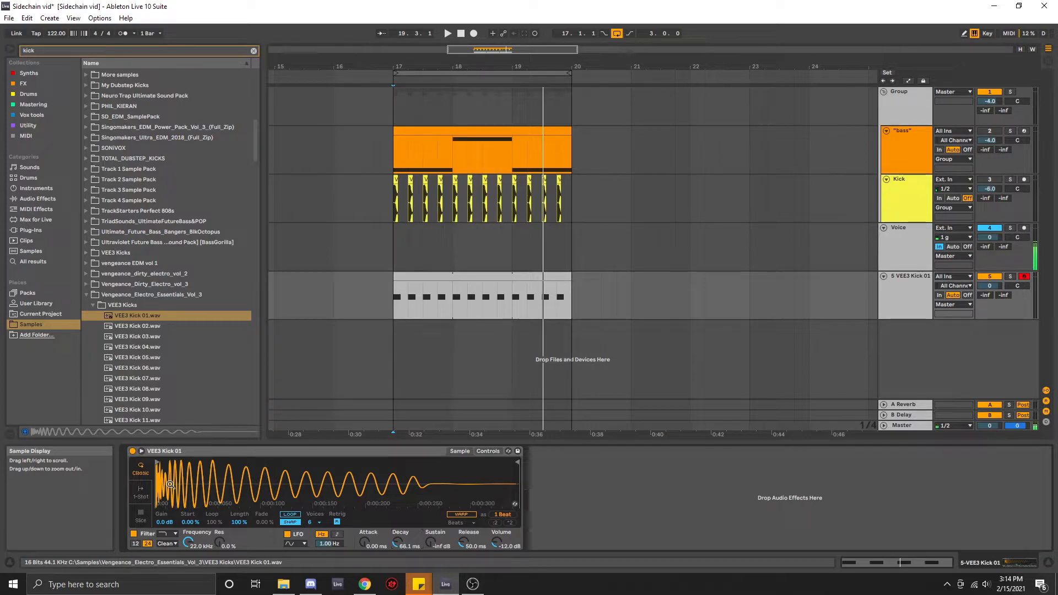
Rename the VEE3 Kick 01 track as click and choose it as the sidechain source of the bass Compressor
click(904, 283)
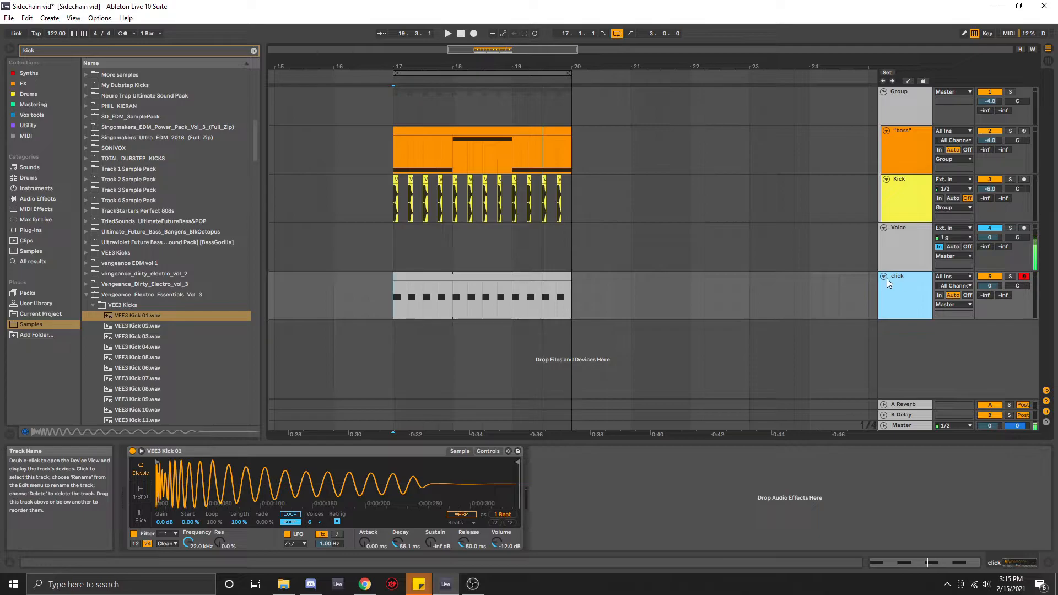
click(910, 150)
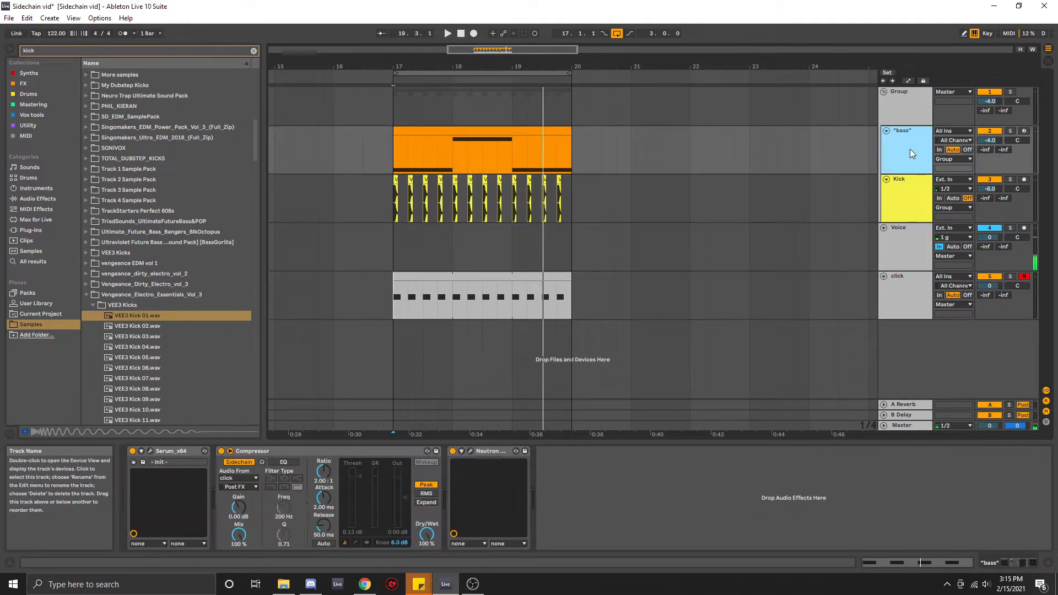
click(257, 477)
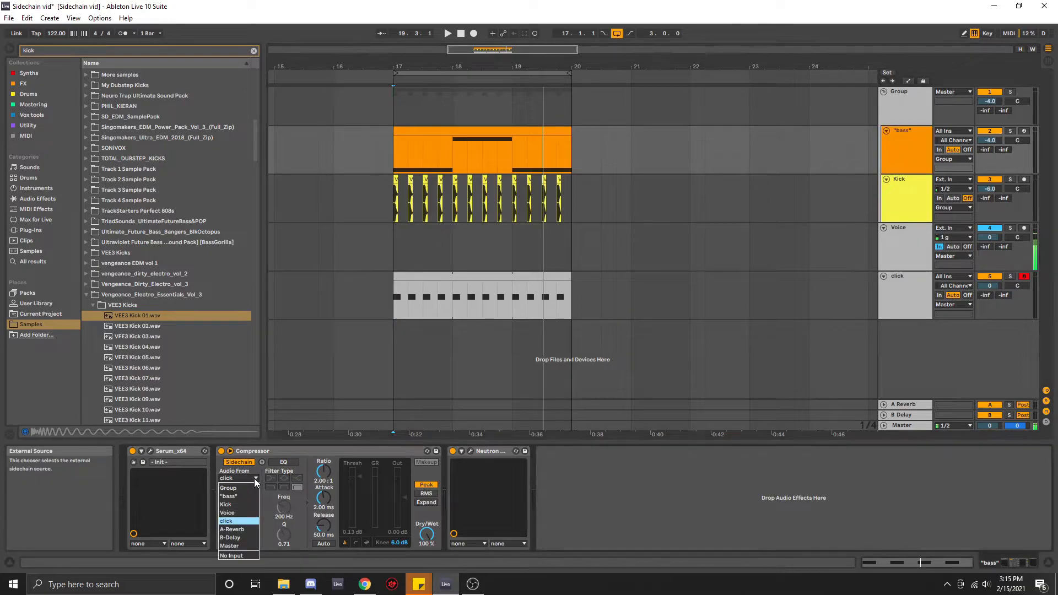
click(241, 521)
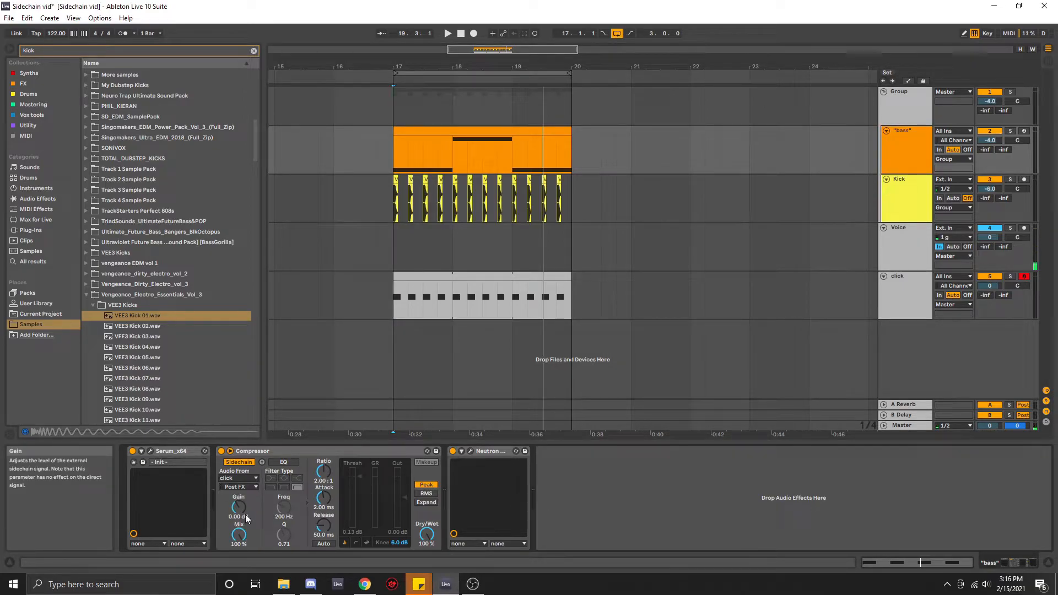
Open the bass track's Neutron Transient Shaper and lower the Compressor's threshold to about -45.5 dB while playing the loop
click(470, 451)
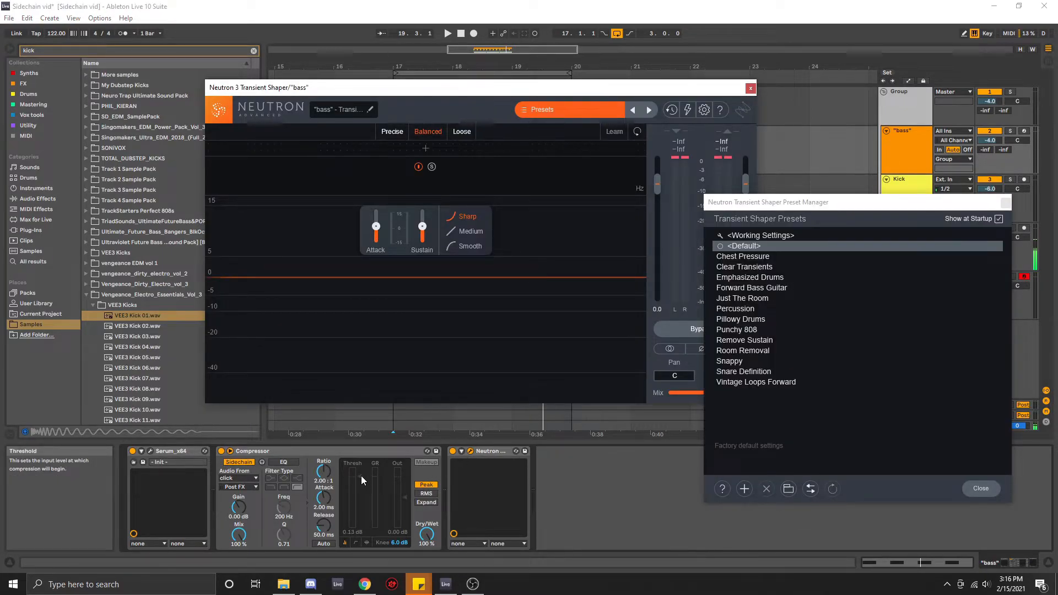
drag(362, 477, 361, 481)
key(space)
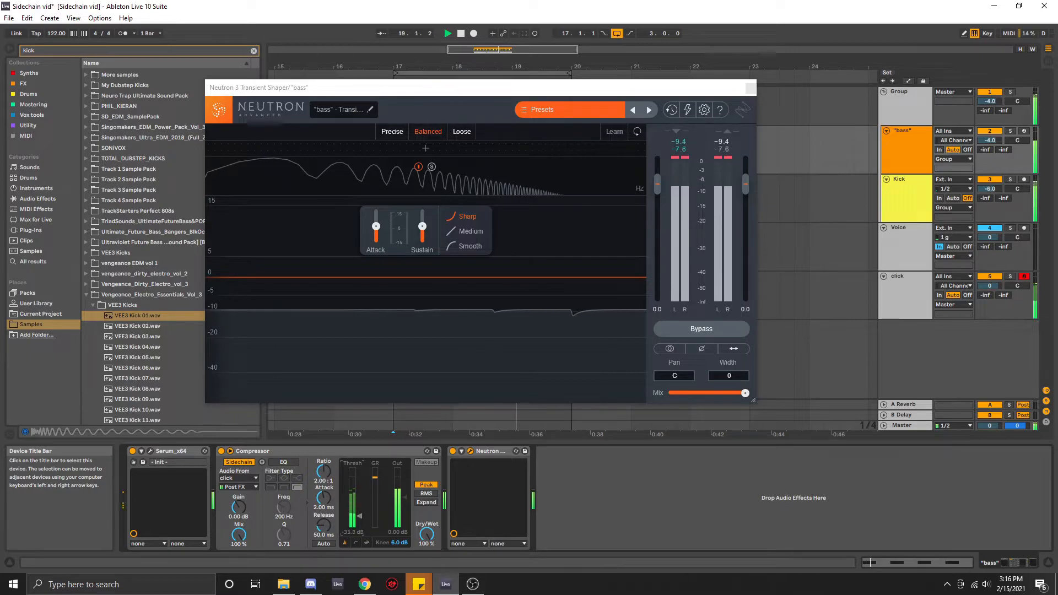
key(space)
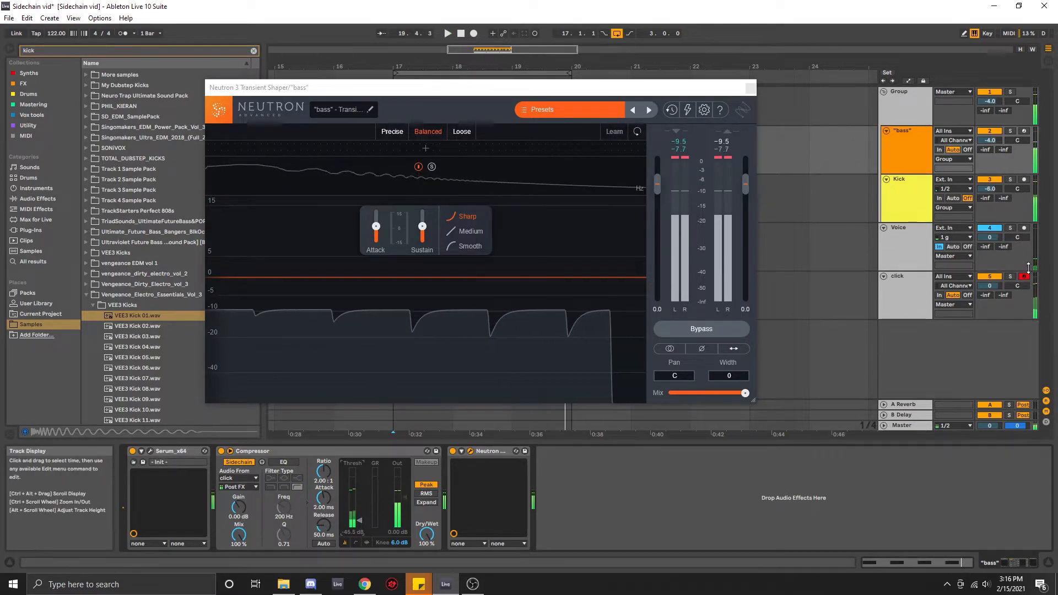
Deactivate the click track and lower the bass Compressor's threshold to -inf dB while playing the loop
click(989, 277)
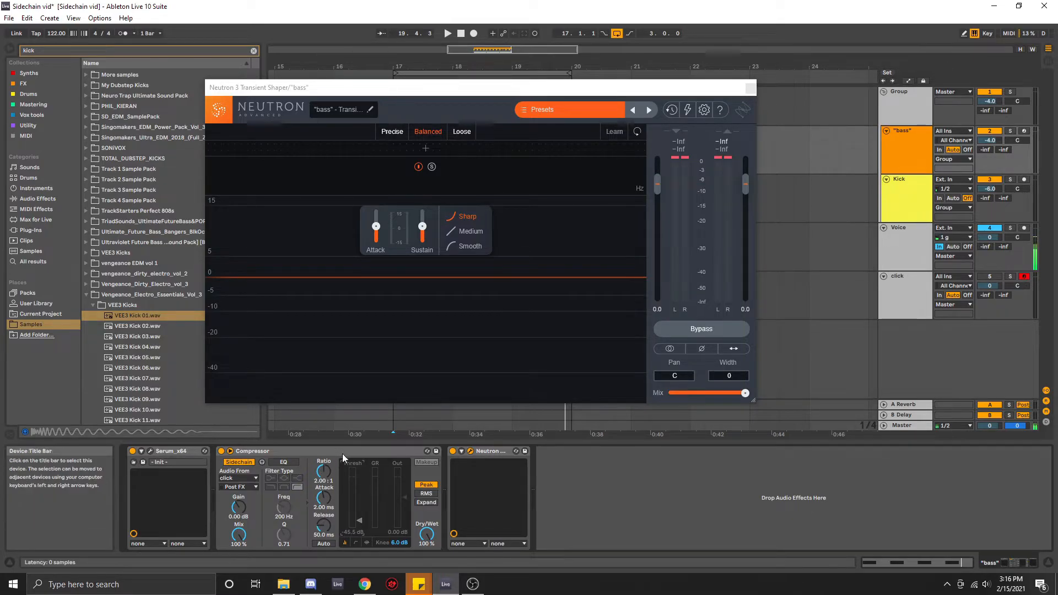
key(space)
mouse_move(362, 518)
mouse_down()
mouse_move(361, 528)
mouse_move(362, 517)
mouse_up()
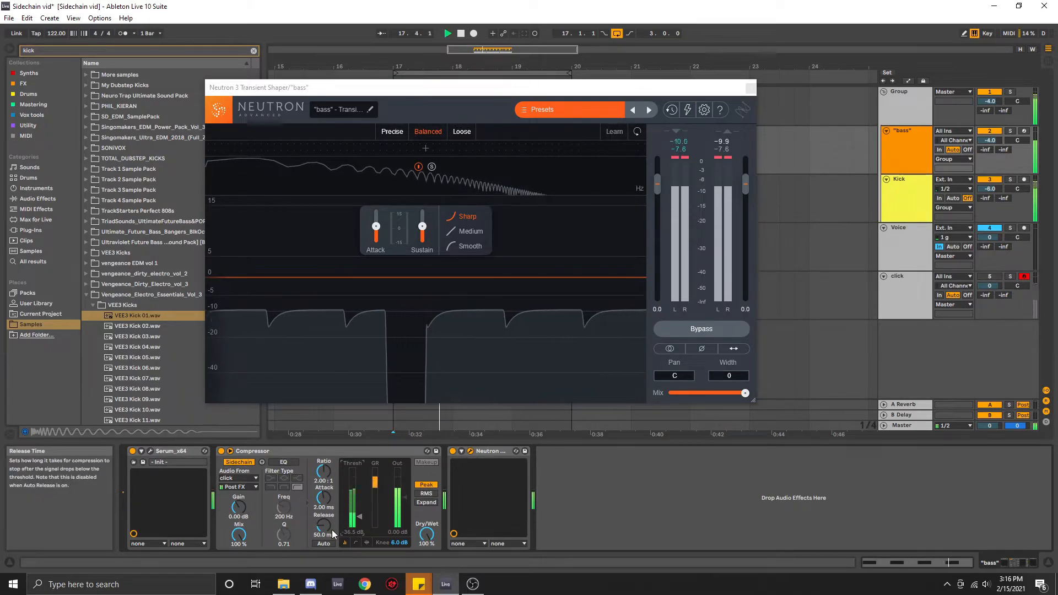
drag(360, 515, 361, 522)
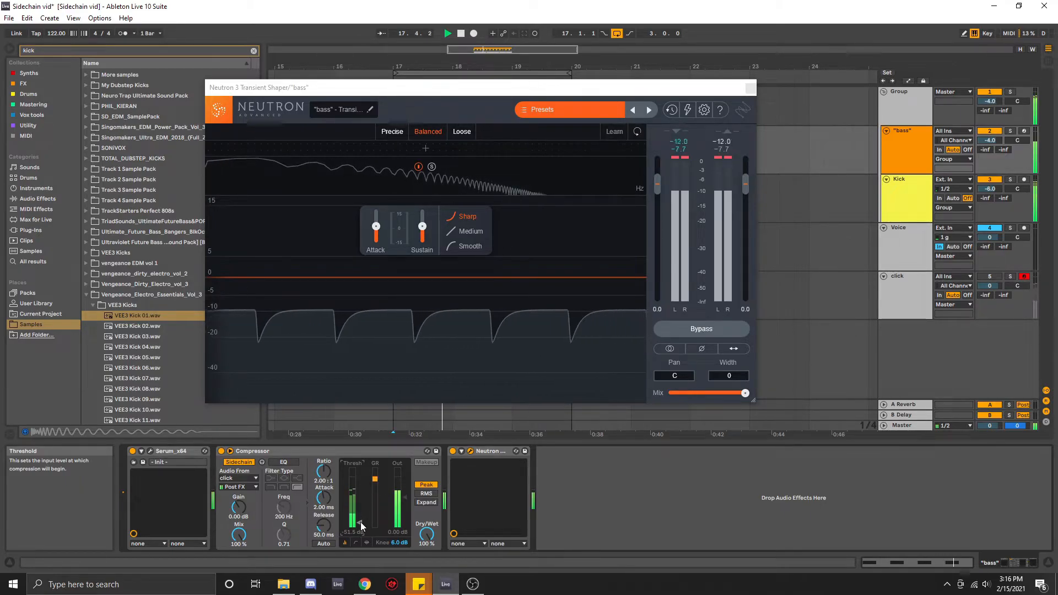
key(space)
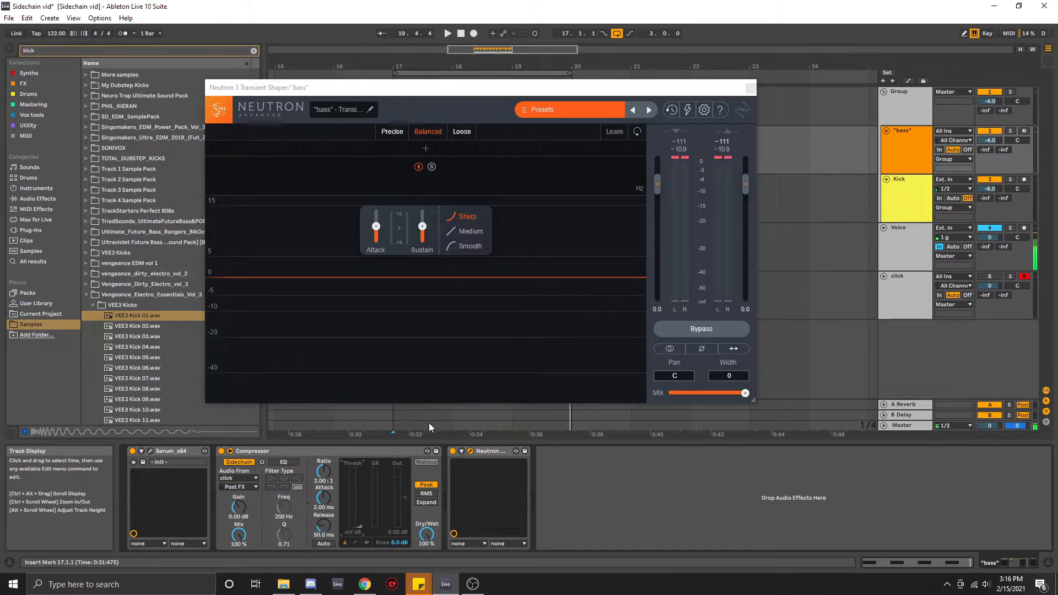
Try the Kick track as the Compressor's sidechain source and play the loop to compare the bass ducking curve
click(249, 478)
click(241, 505)
key(space)
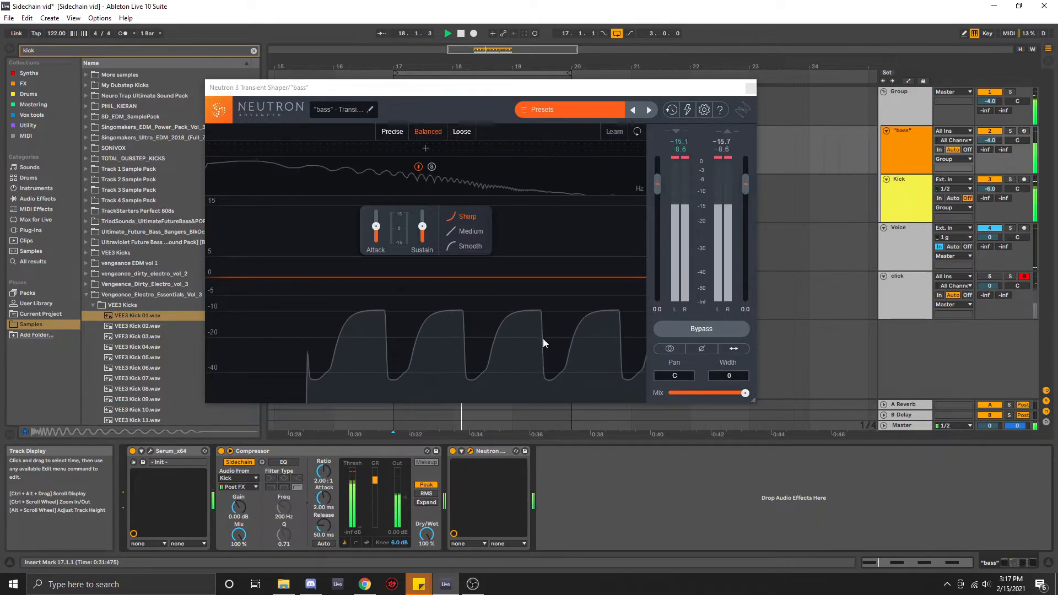
key(space)
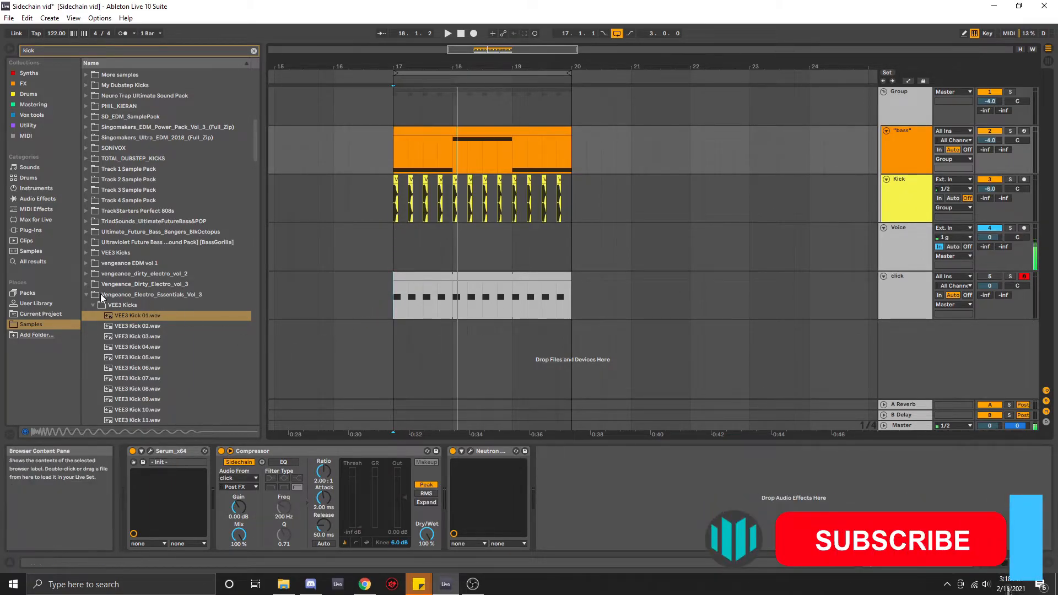
Search the VST3 plug-ins for "laser" and add Sweetsonics Laser to the bass track
click(86, 295)
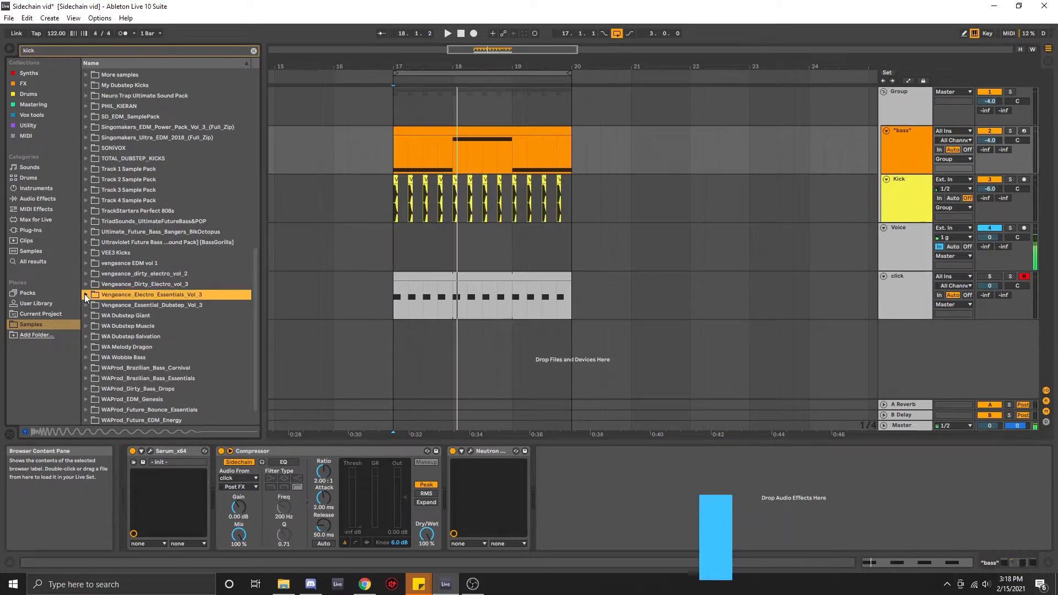
click(31, 232)
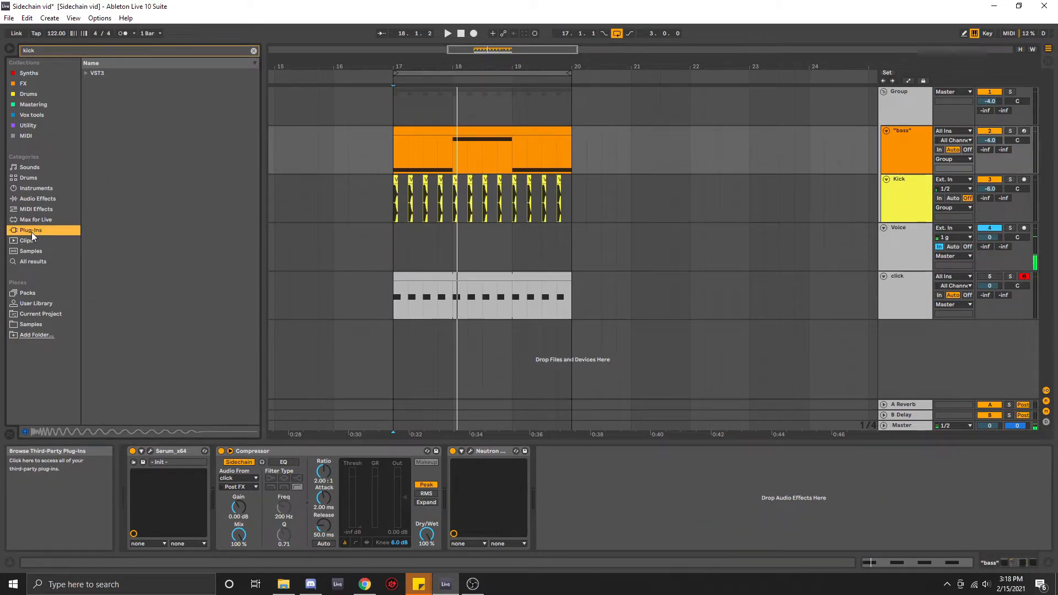
click(86, 74)
click(92, 84)
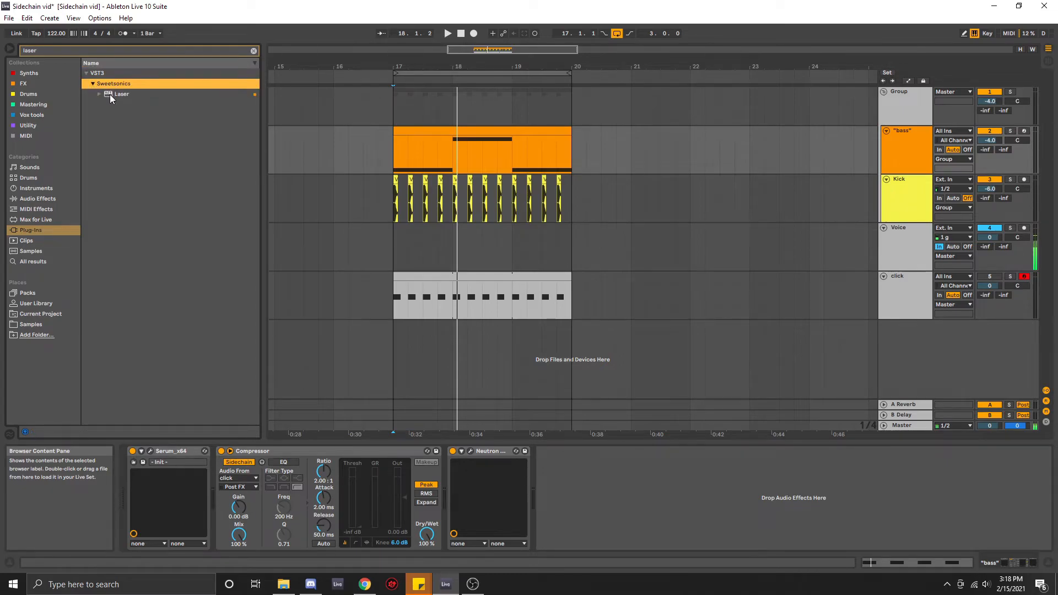
drag(110, 94, 554, 478)
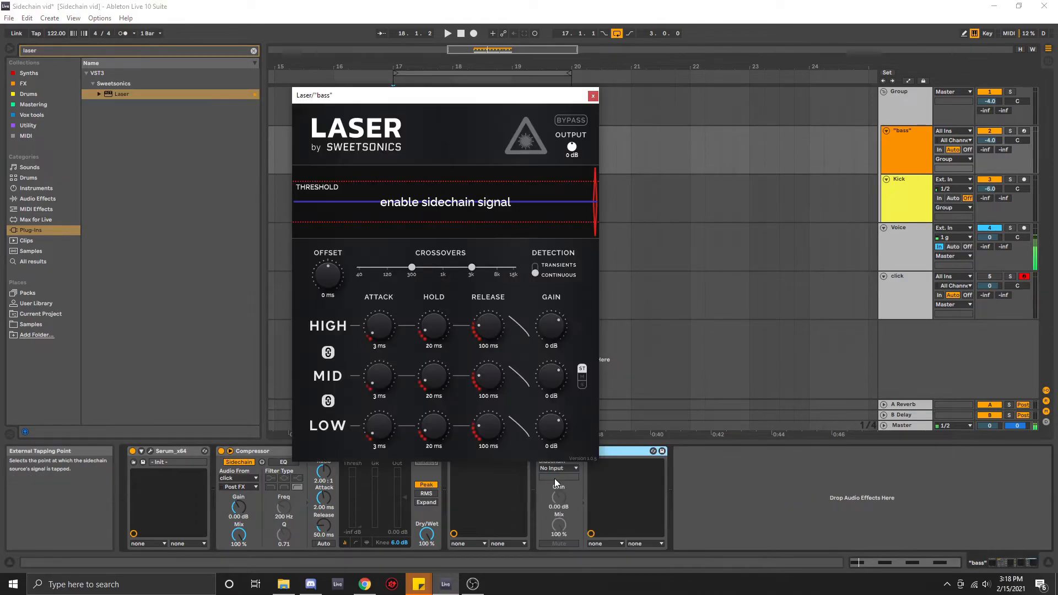
Move the Laser window clear of the device chain and set Laser's sidechain source to the click track
drag(547, 98, 600, 64)
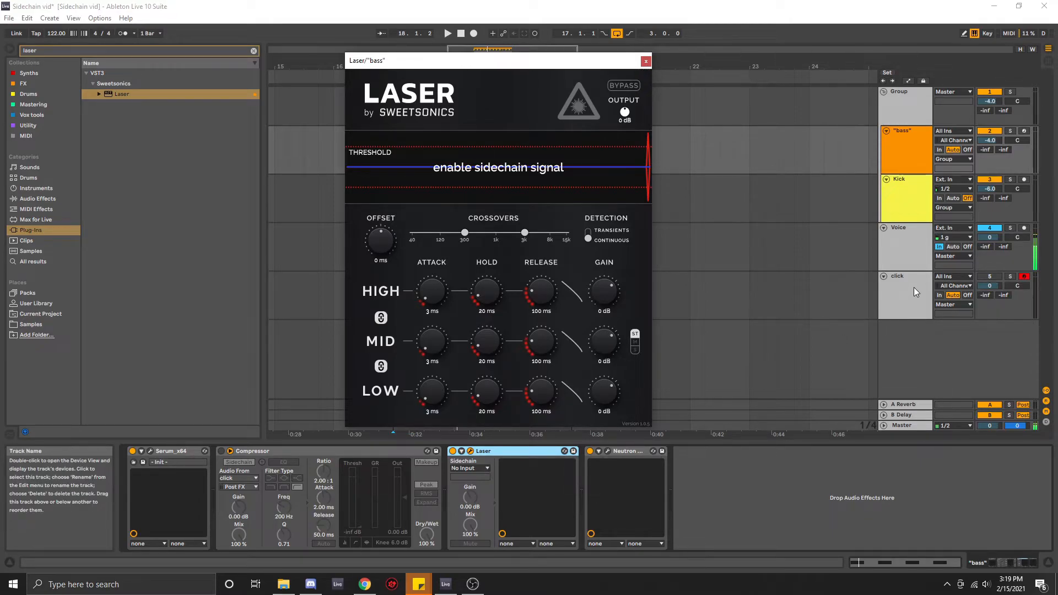
click(480, 467)
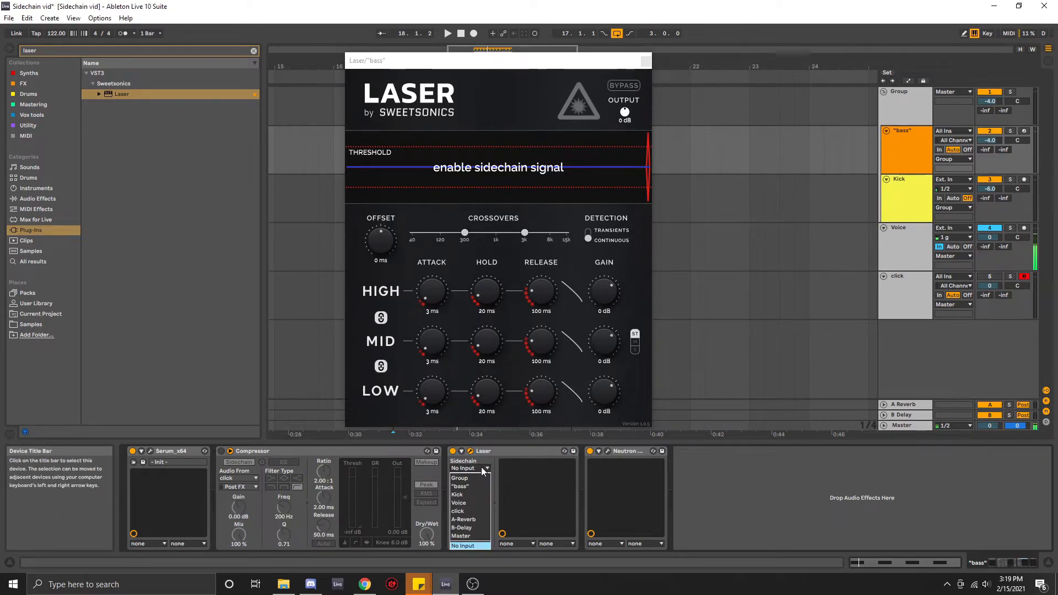
click(470, 511)
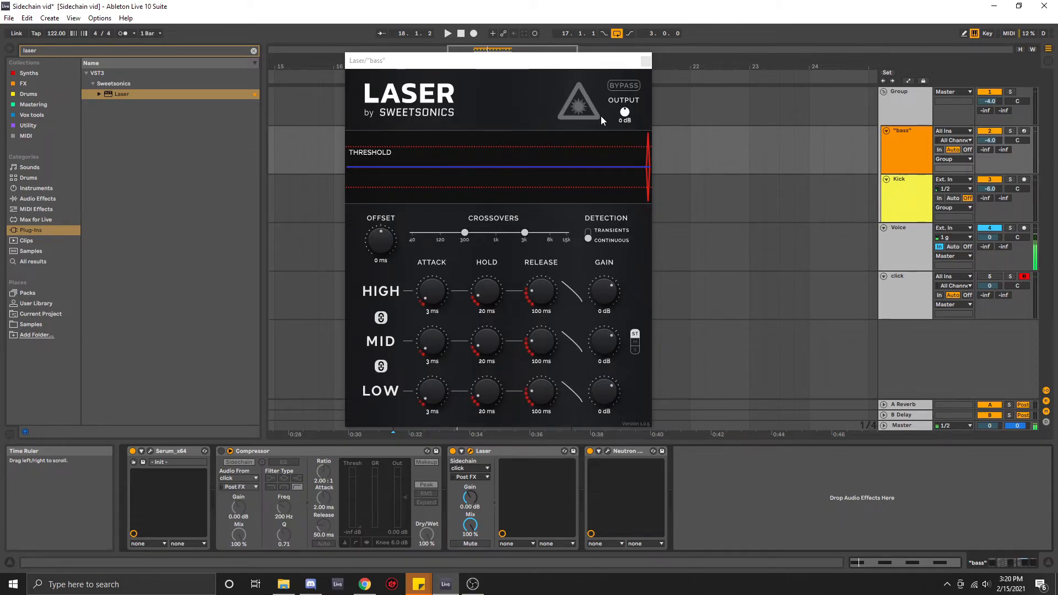
Play the loop and activate Laser's triangle laser-symbol function on the bass track
key(space)
click(578, 105)
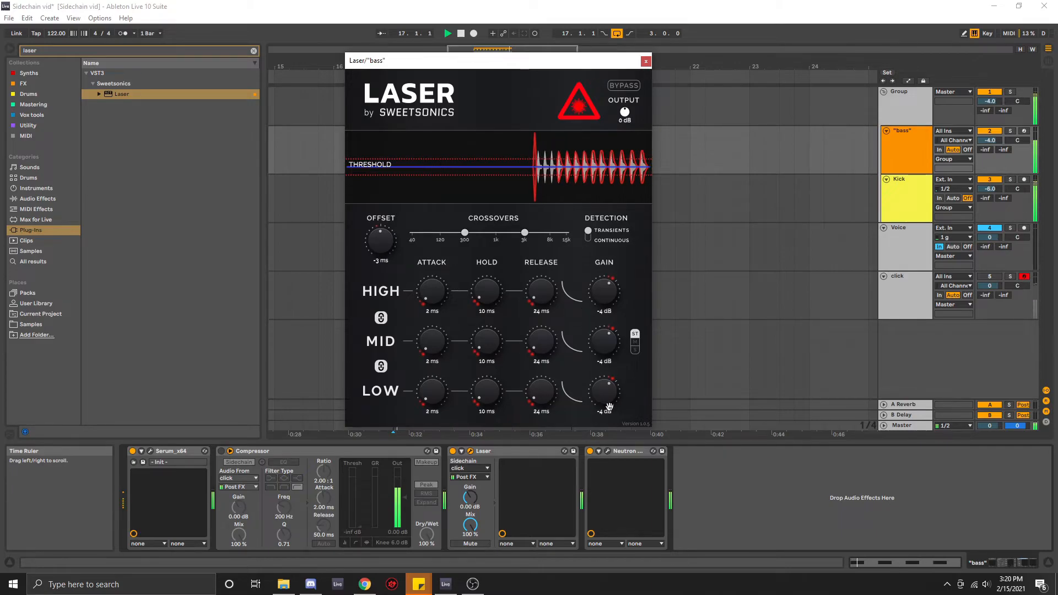
Stop playback, open the Neutron 3 Transient Shaper window on the bass track and move the Laser window beside it
key(space)
click(609, 451)
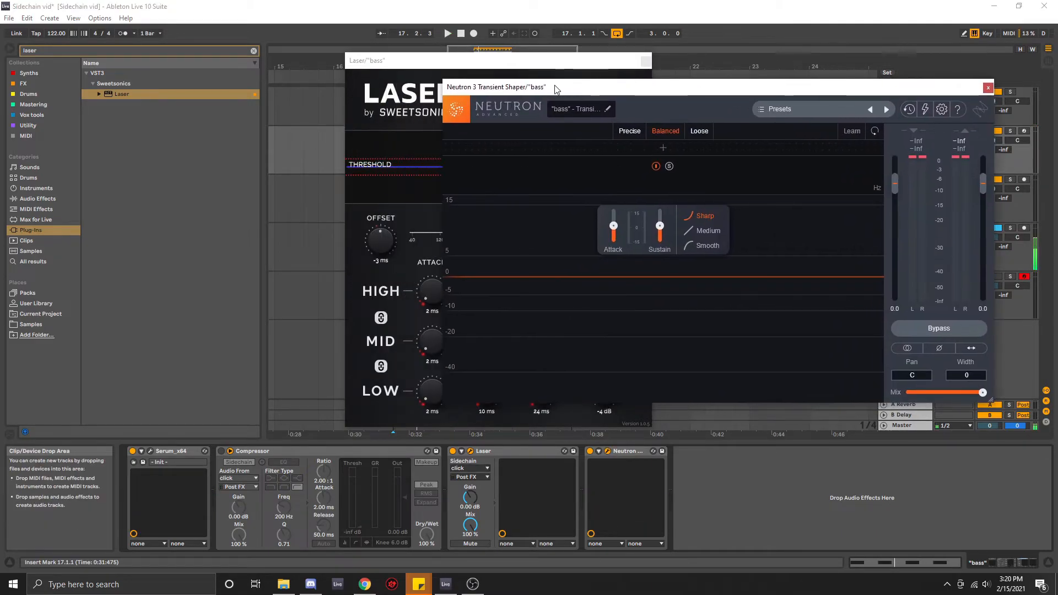
drag(567, 66, 350, 64)
Set Laser's gain to -40 dB on the high, mid and low bands, playing the loop to check the ducking in Neutron
drag(384, 293, 390, 330)
key(space)
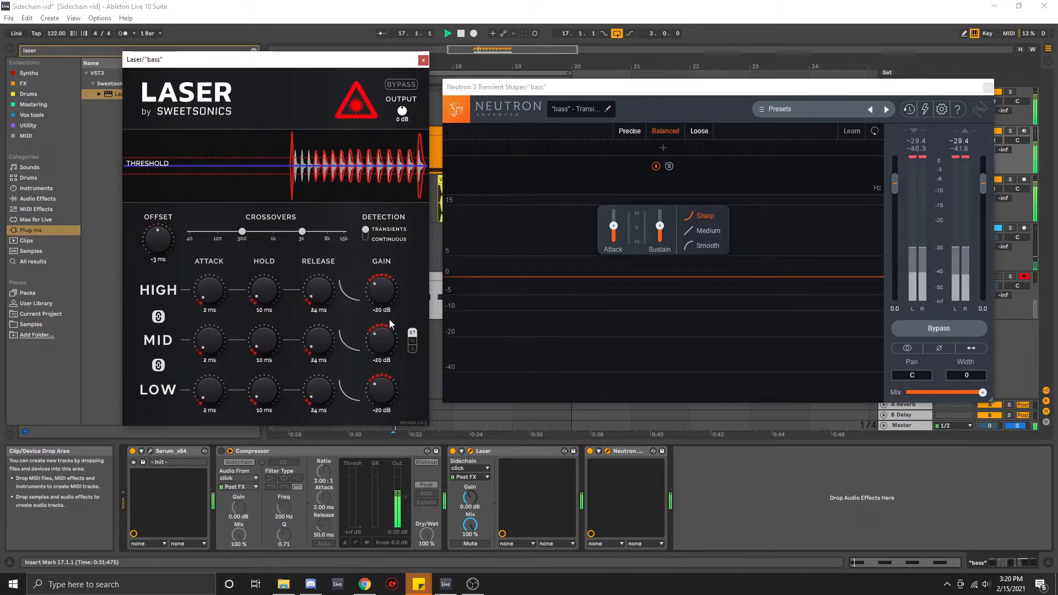
drag(380, 290, 381, 347)
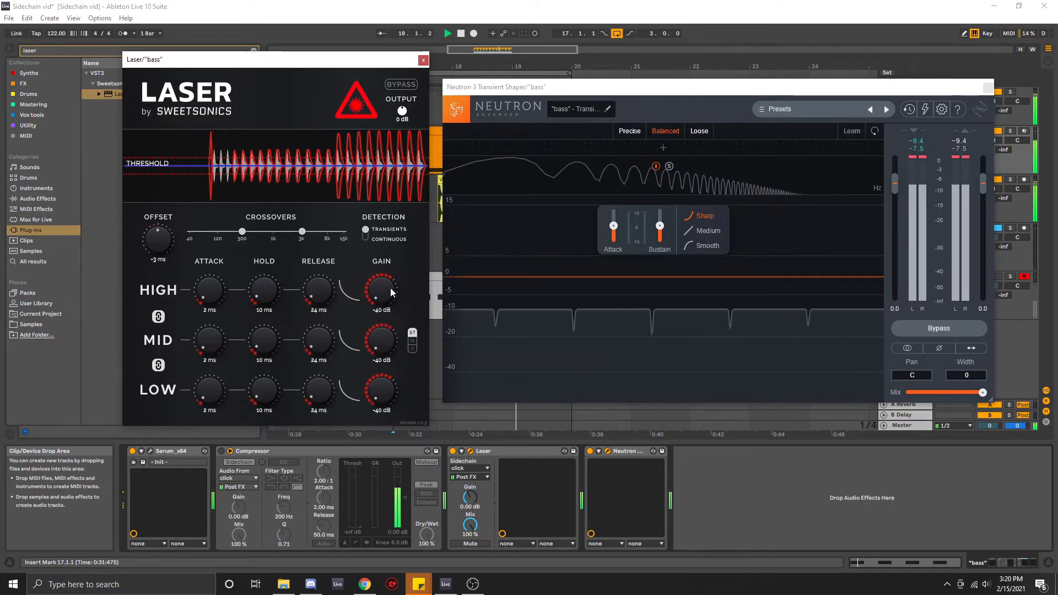
key(space)
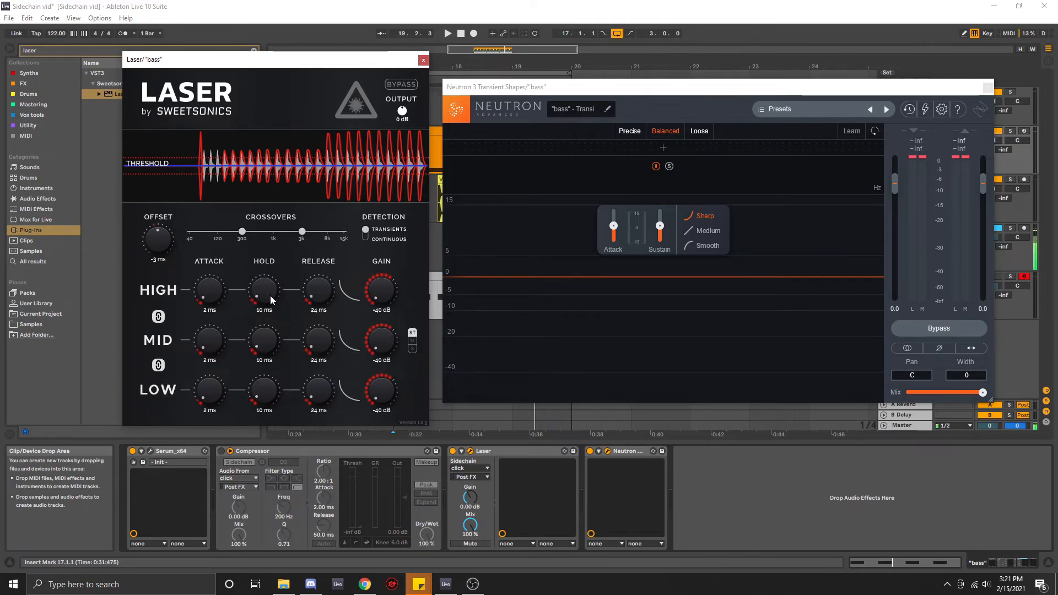
Set Laser's hold to 66 ms and release to 134 ms on all three bands and play the loop to check the ducking
drag(268, 297, 328, 259)
key(space)
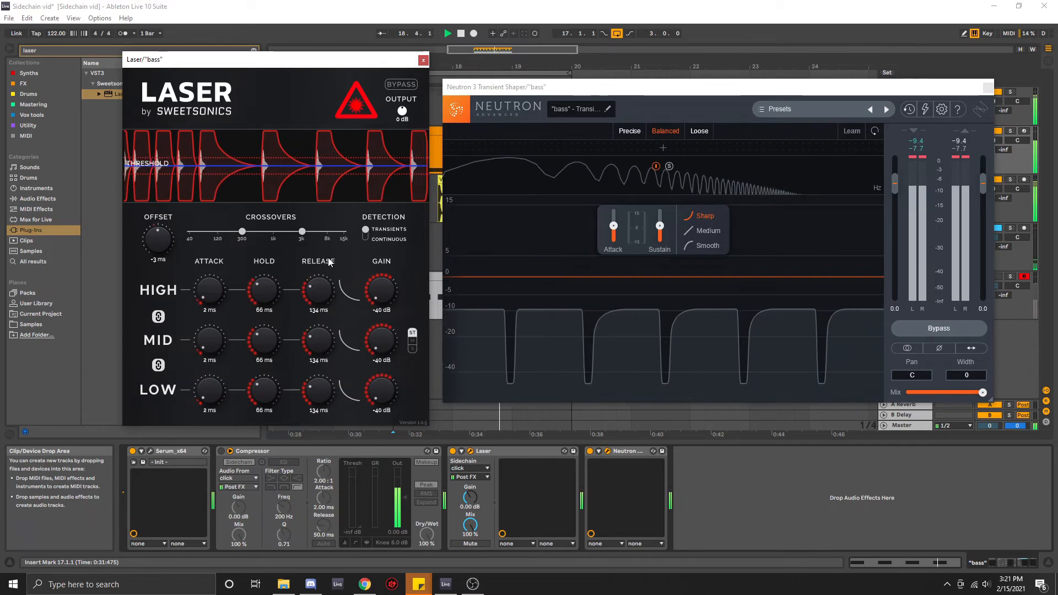
key(space)
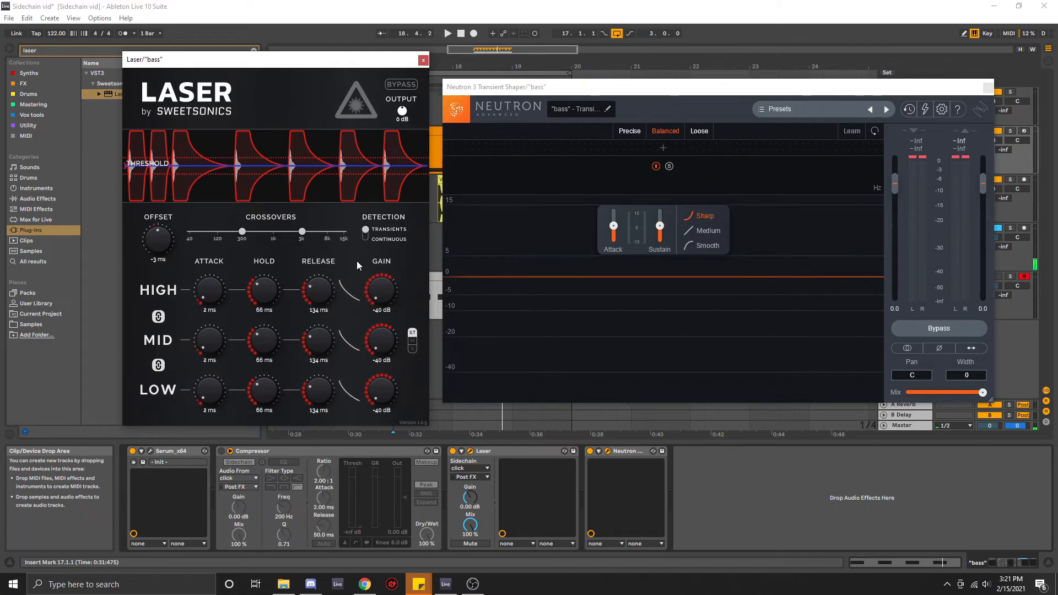
Play the loop while setting Laser's release to 204 ms with a straight release curve on all three bands, and stop playback
key(space)
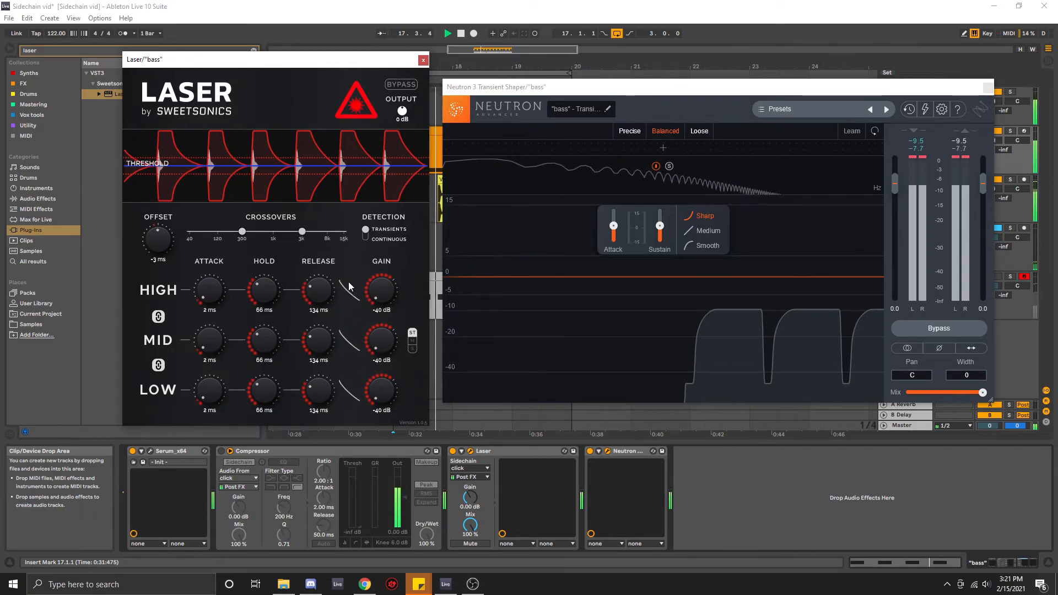
drag(326, 287, 328, 277)
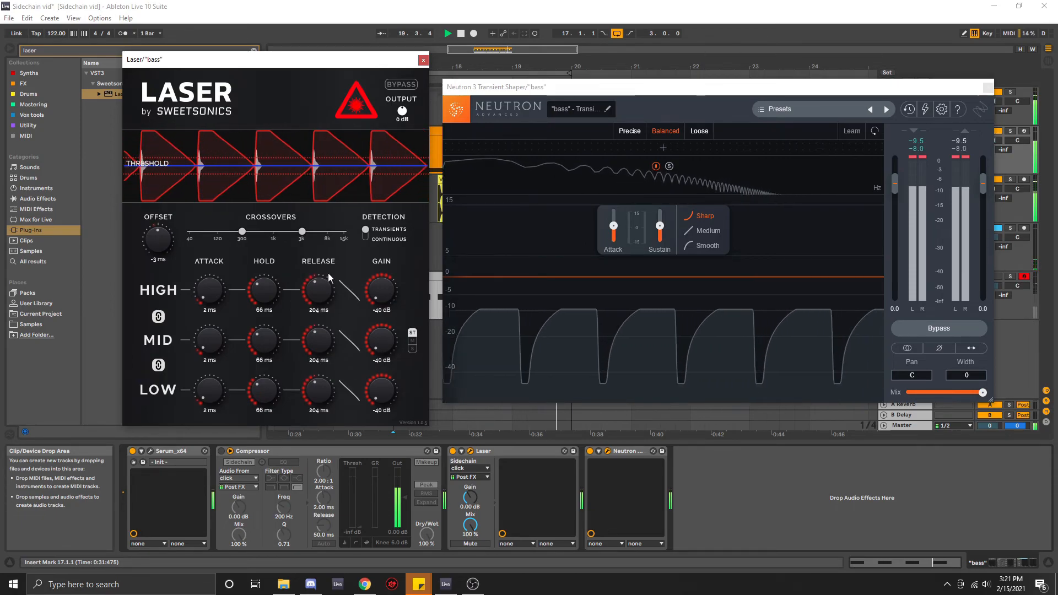
key(space)
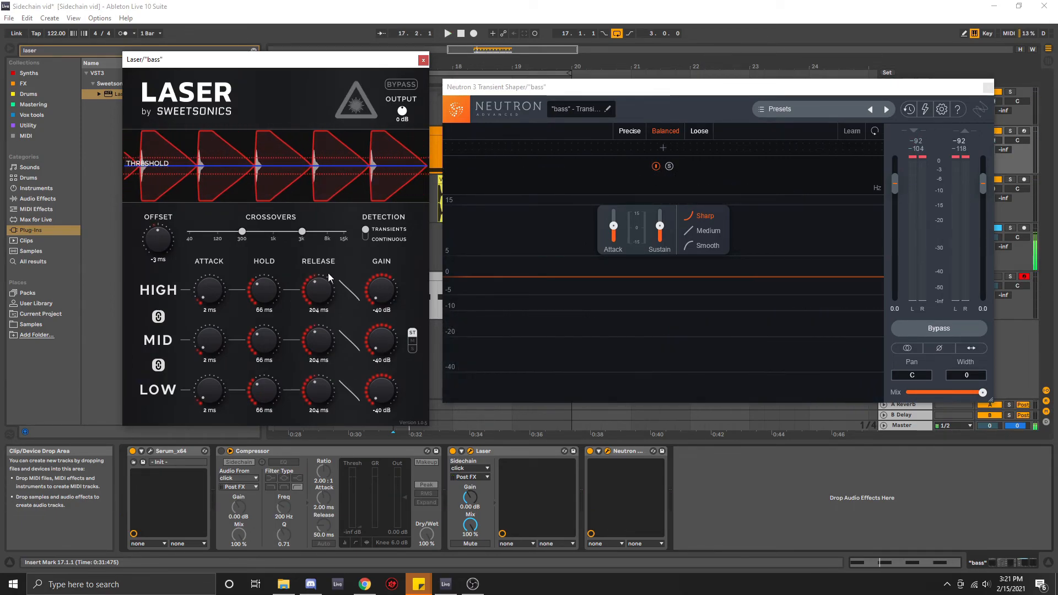